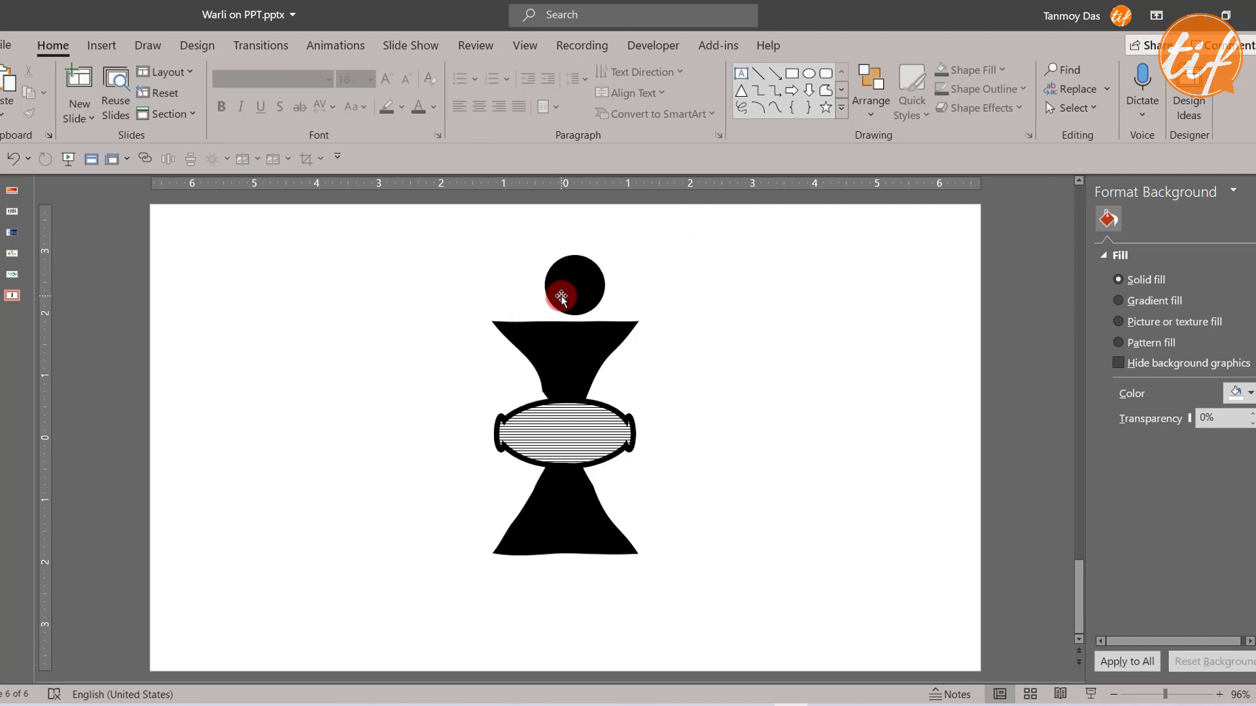
Duplicate the head circle, shrink the copy to 0.53" by 0.53", and place it overlapping the head's upper-right edge as a hair bun
click(561, 297)
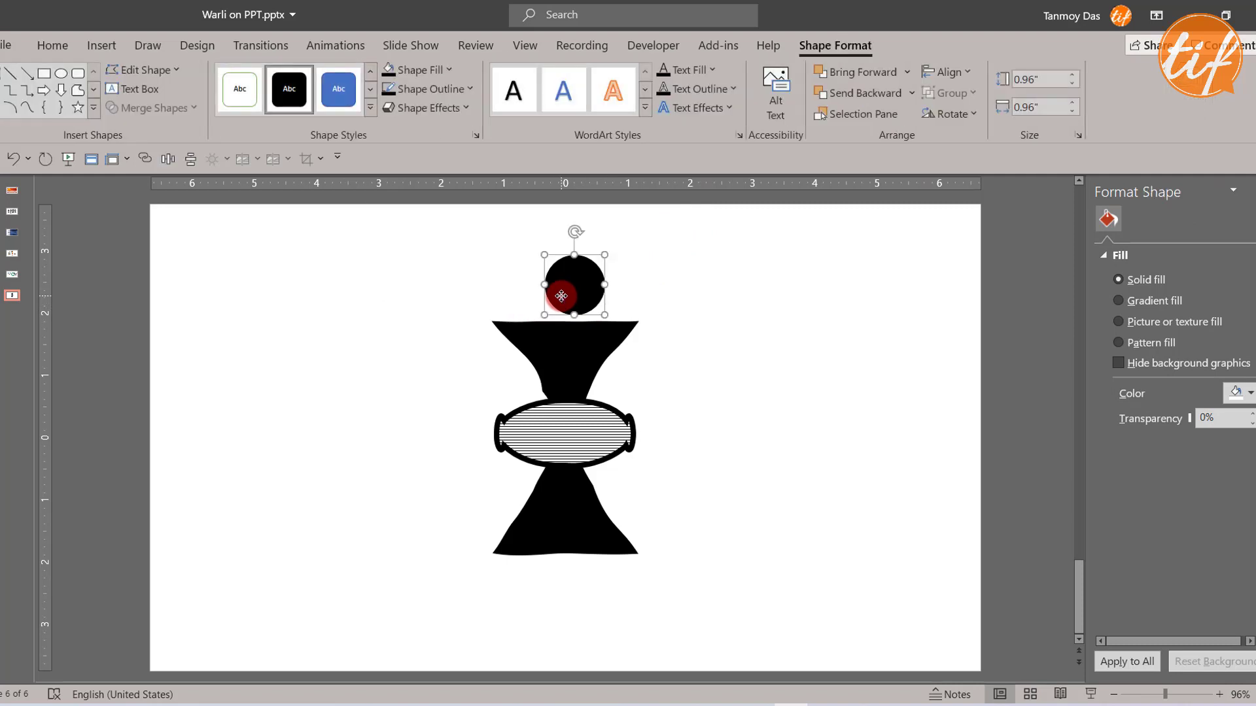
key(ctrl+d)
drag(564, 297, 630, 270)
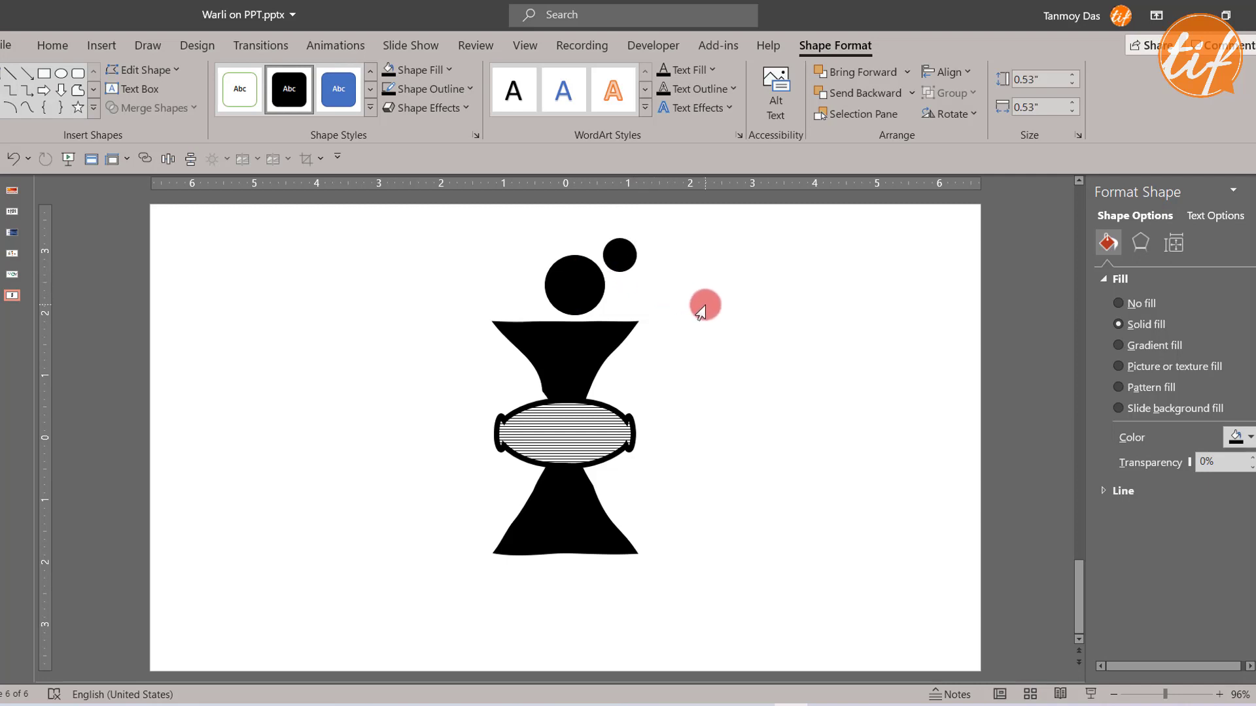
click(619, 255)
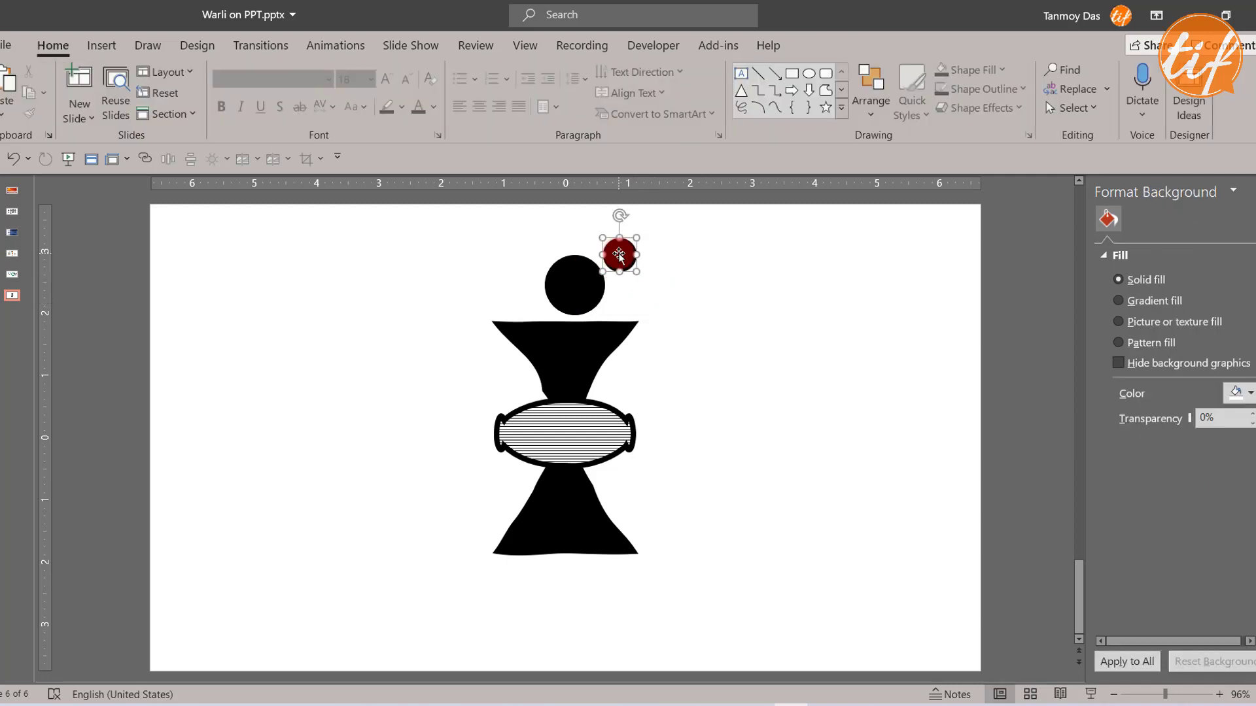
mouse_move(603, 265)
mouse_down()
mouse_move(590, 273)
mouse_move(608, 267)
mouse_up()
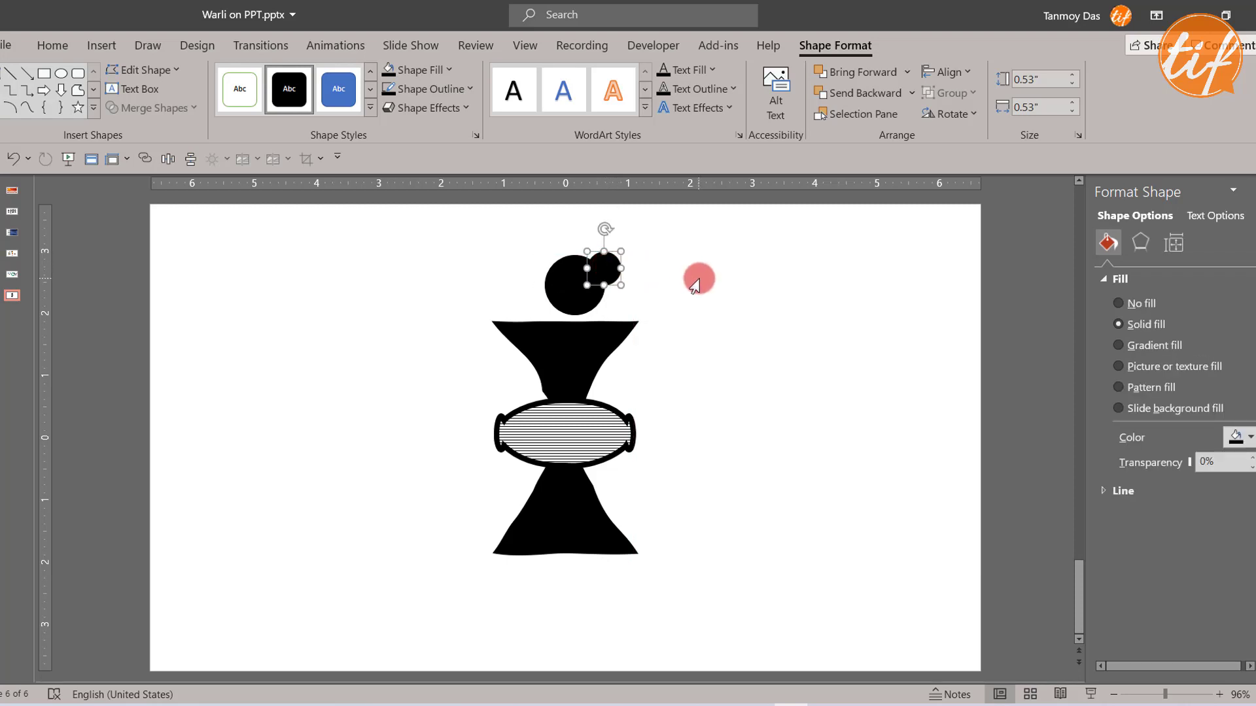
click(790, 325)
click(742, 367)
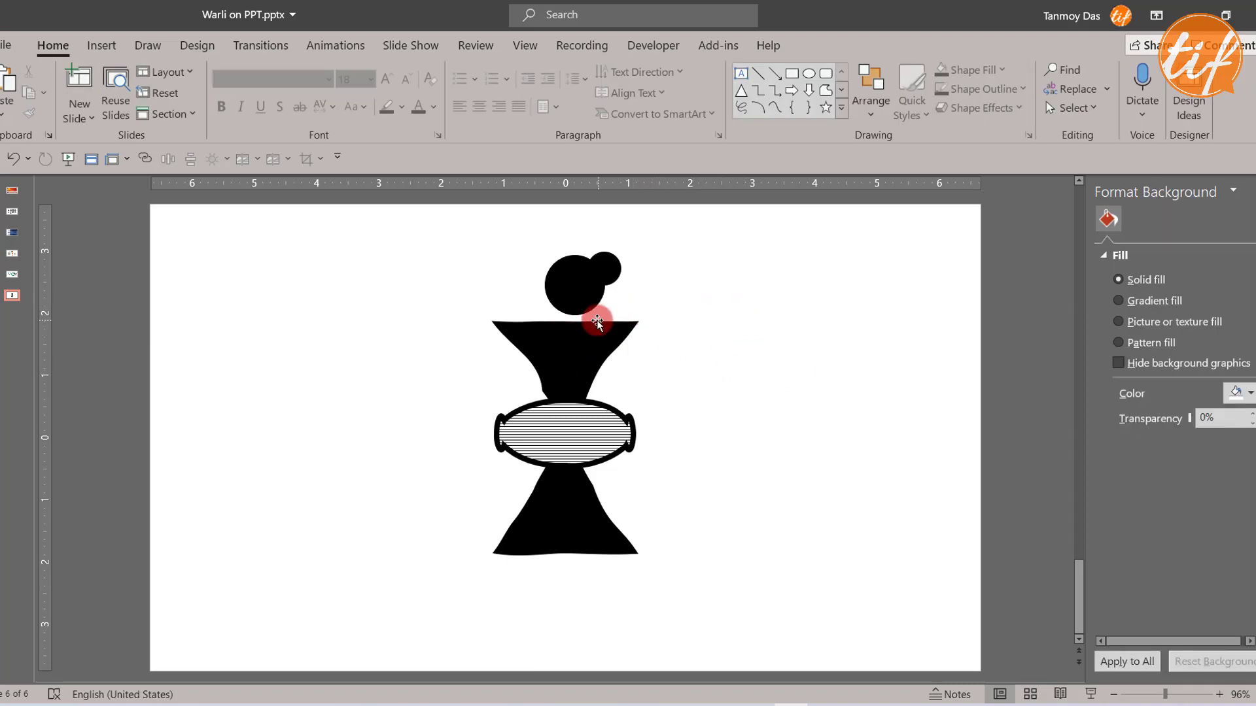
Draw an upper-arm line about 1.57" wide and 0.95" high outward from the torso's upper-left corner, with a black 6 pt outline
click(757, 78)
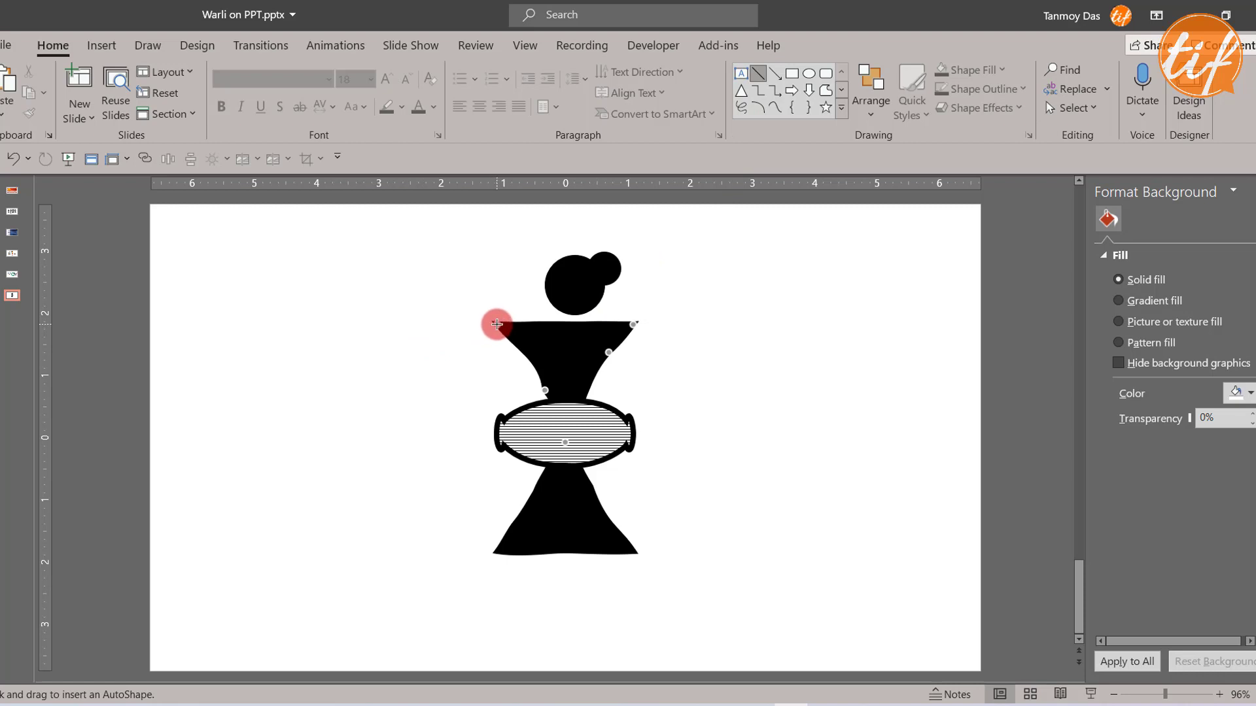
drag(497, 323, 399, 384)
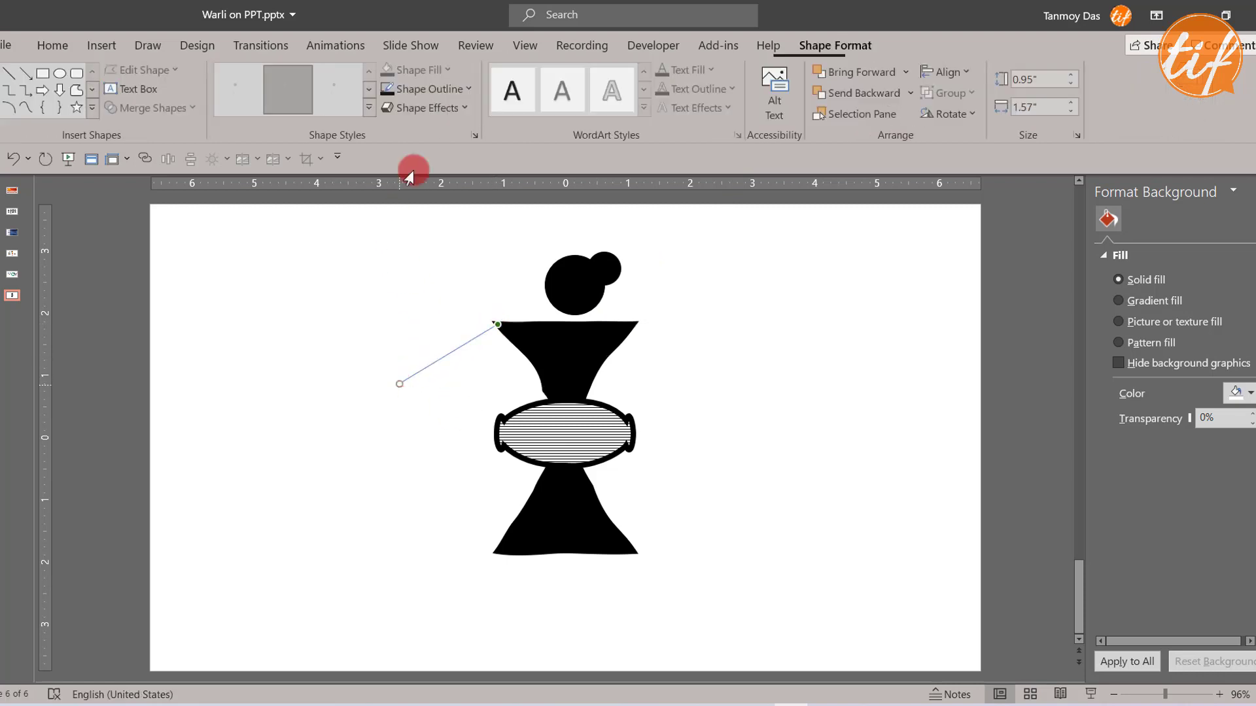
click(462, 91)
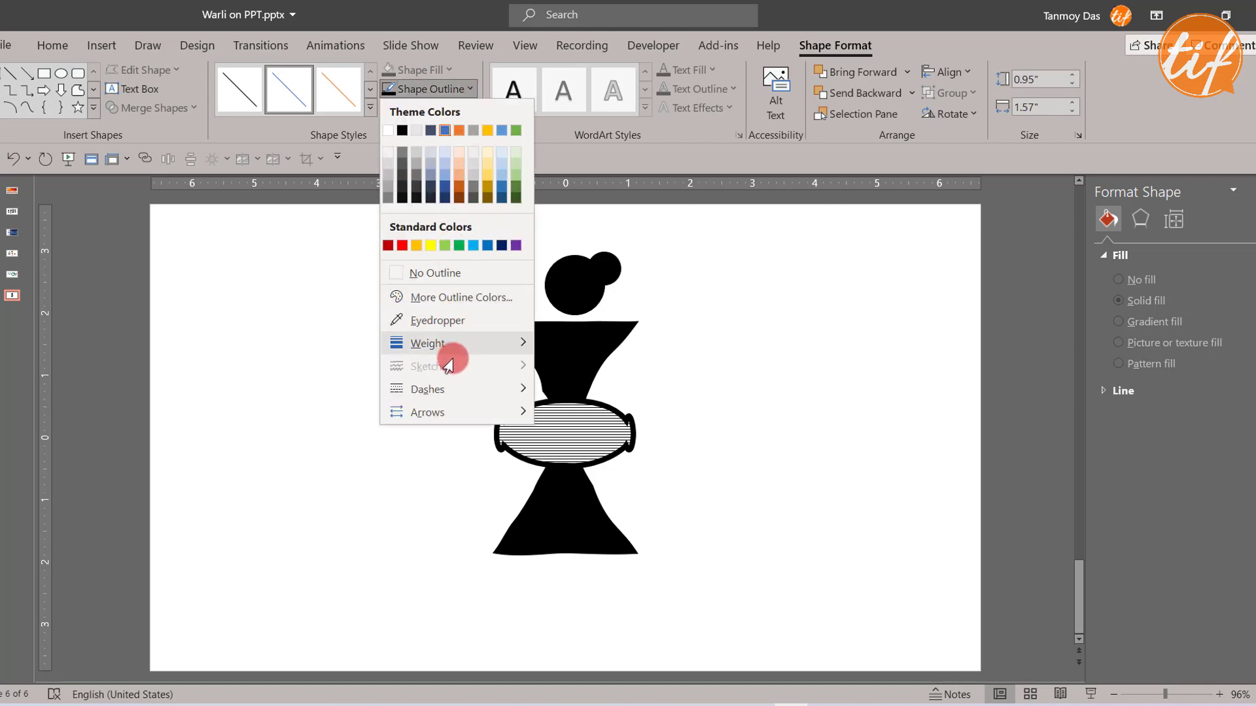
mouse_move(463, 353)
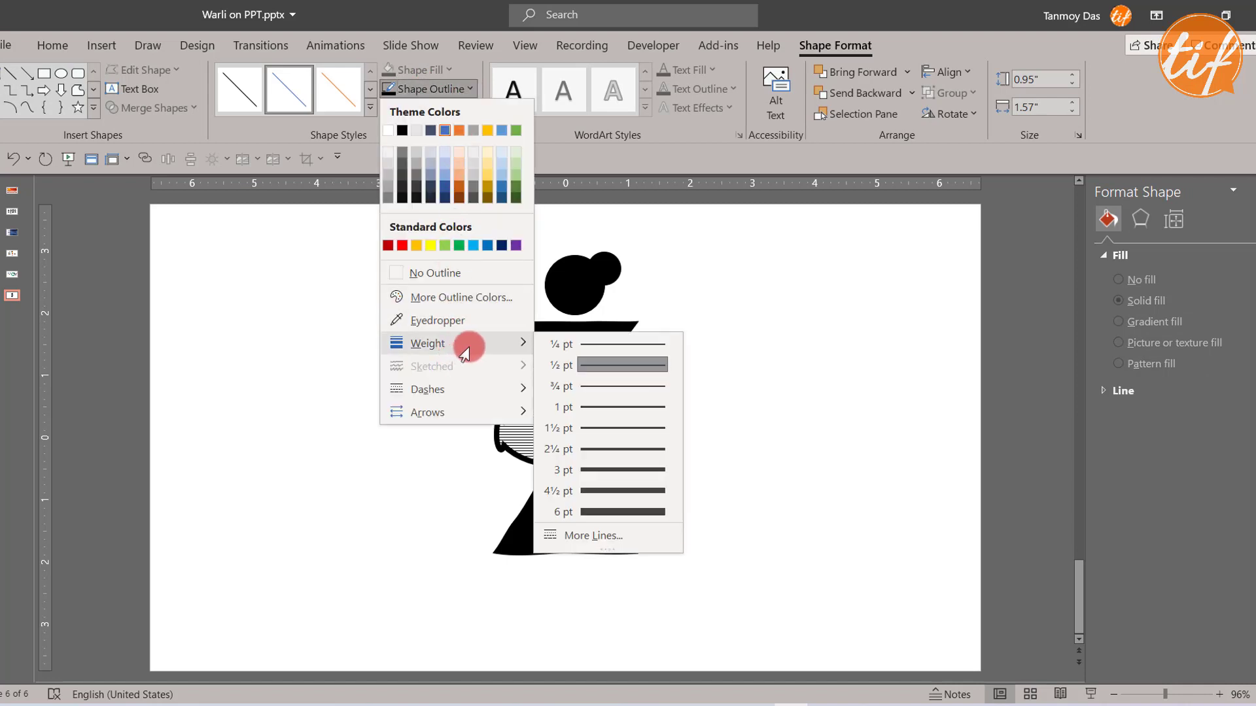
click(637, 513)
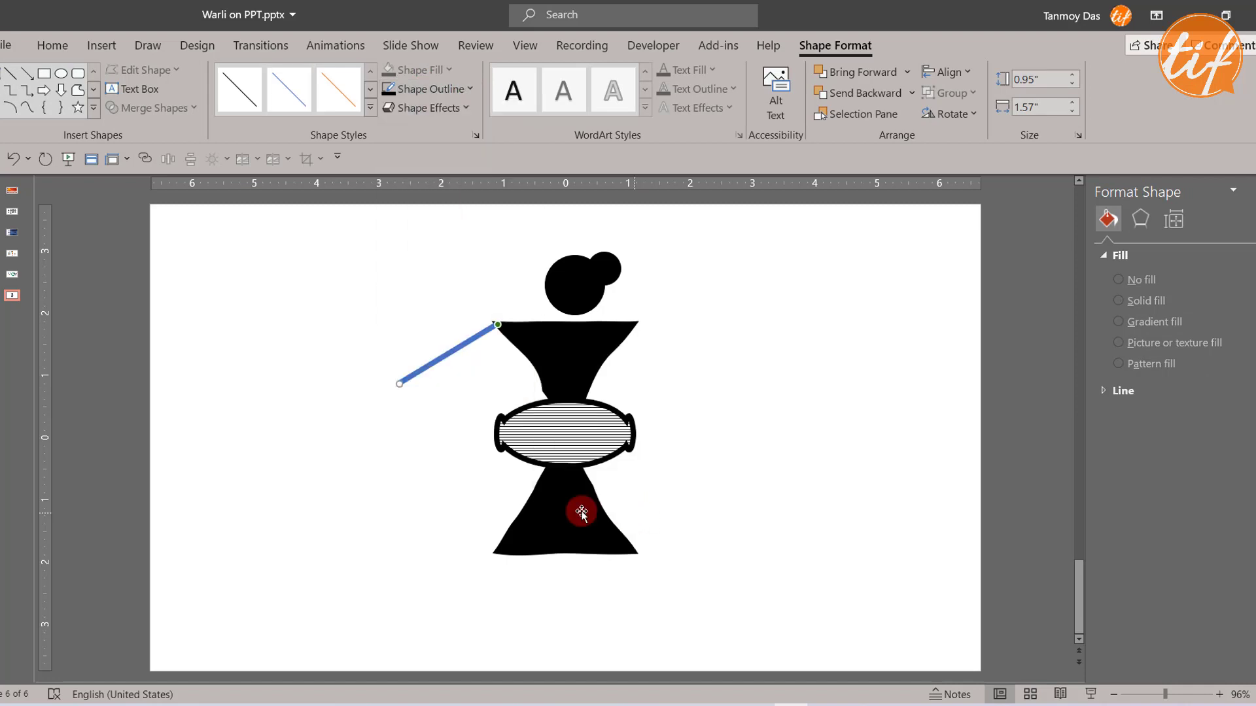
click(388, 91)
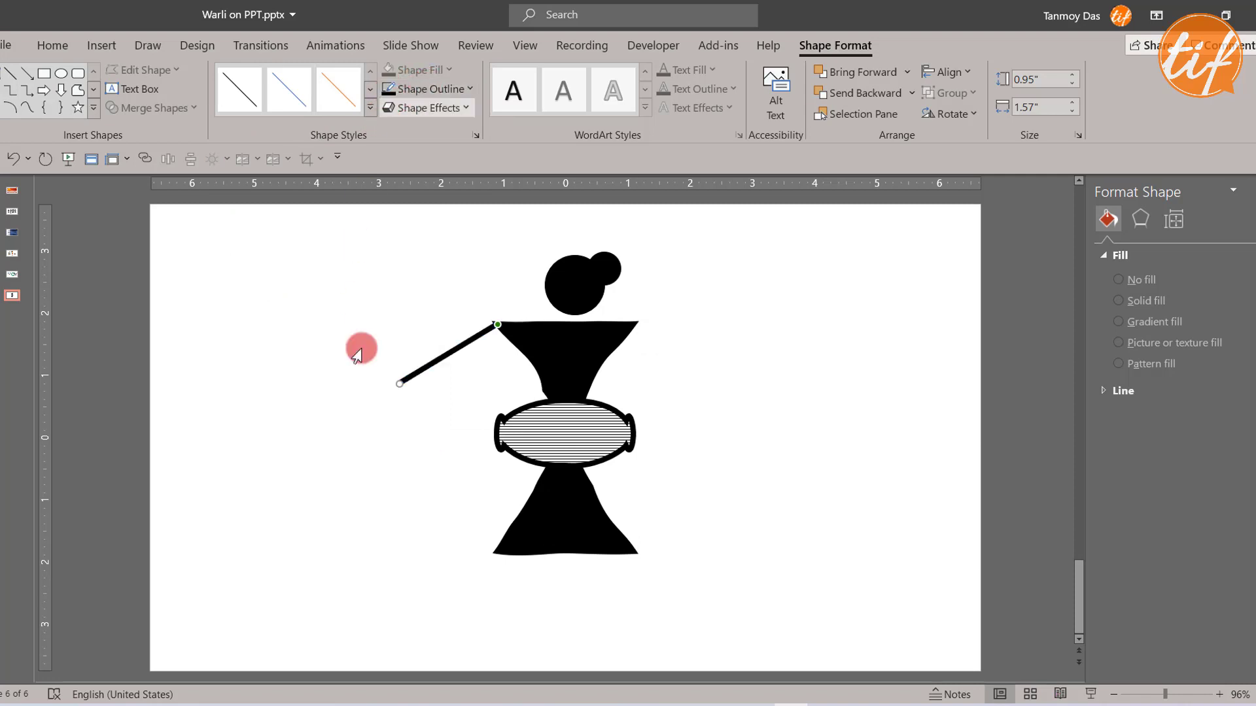
click(357, 375)
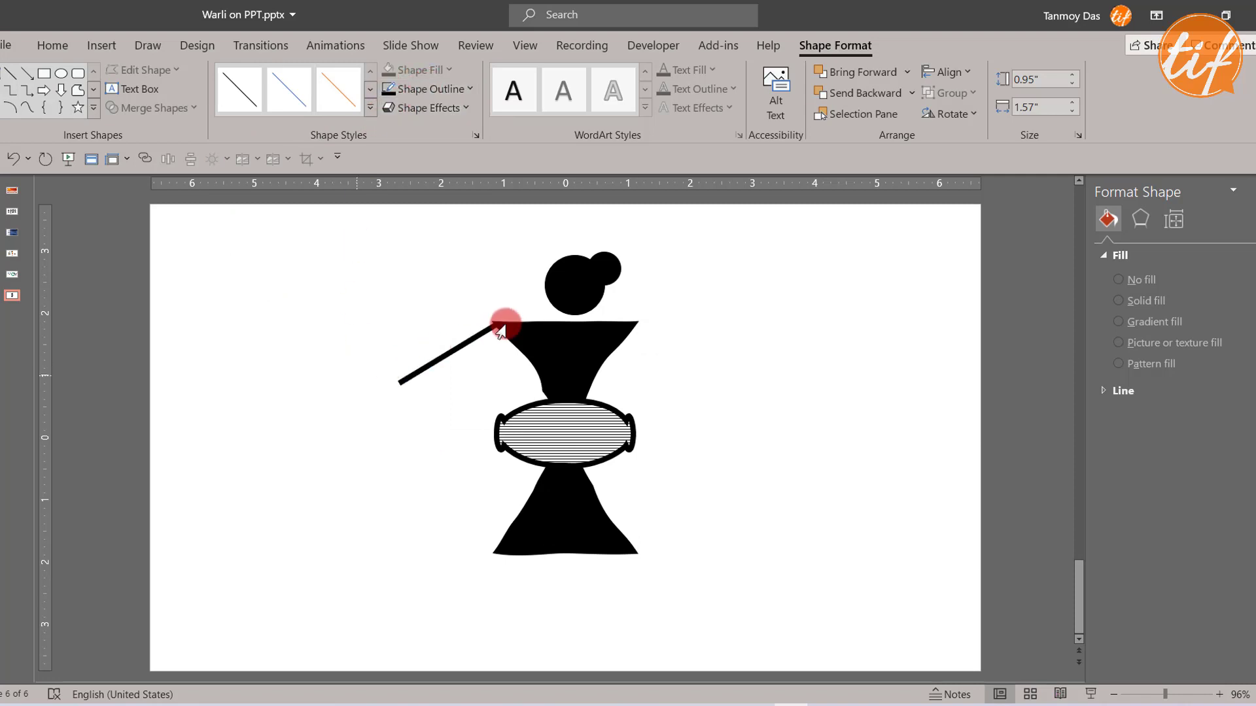
Duplicate the upper-arm line and place the copy as a forearm from the elbow to the drum's left end
click(466, 347)
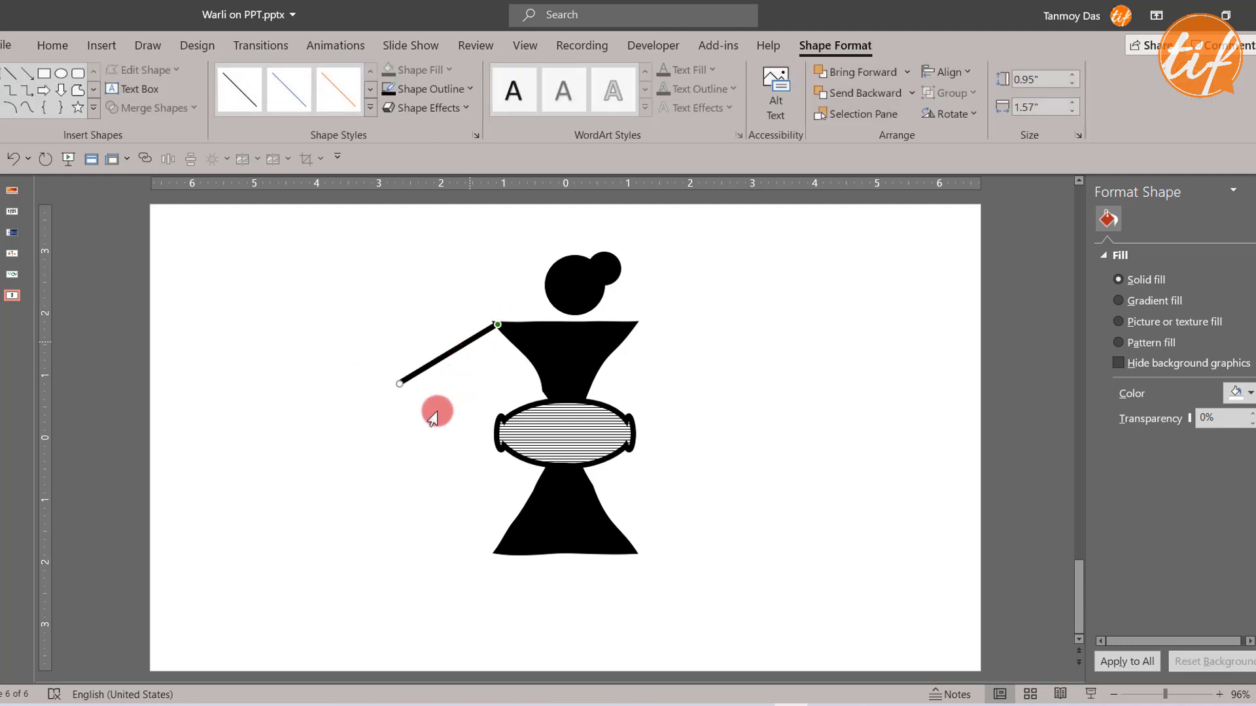
key(ctrl+d)
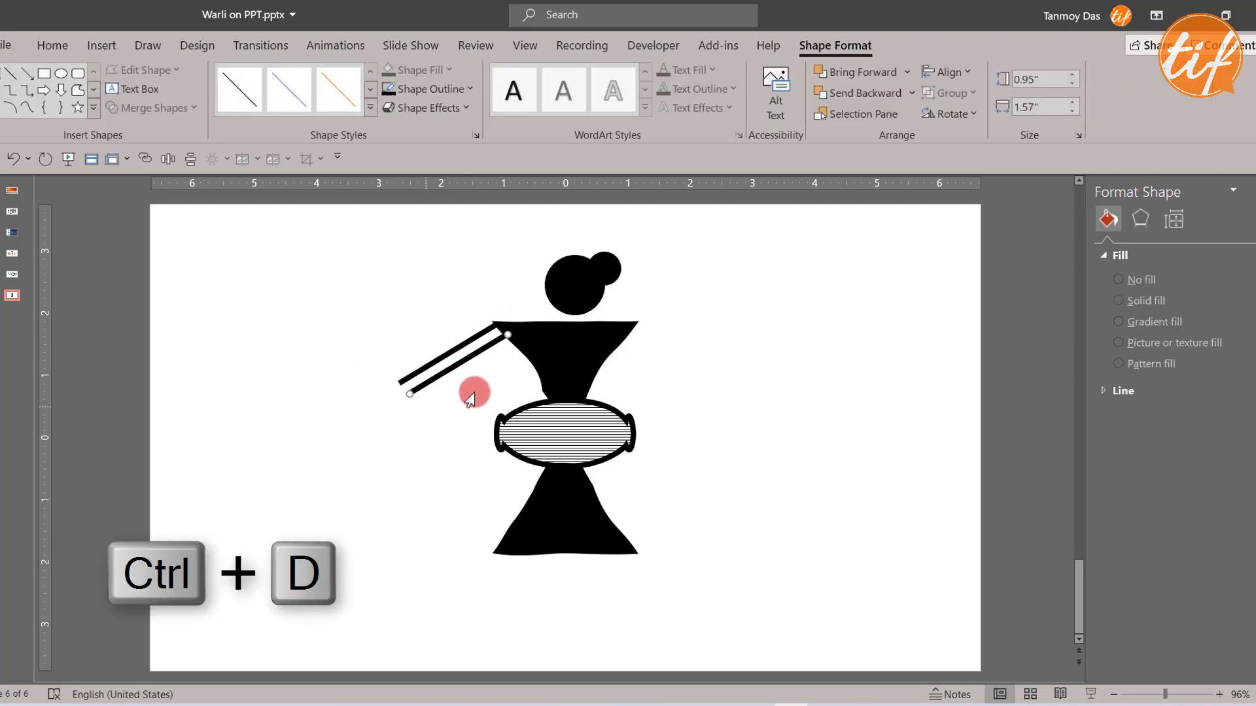
click(468, 89)
click(323, 378)
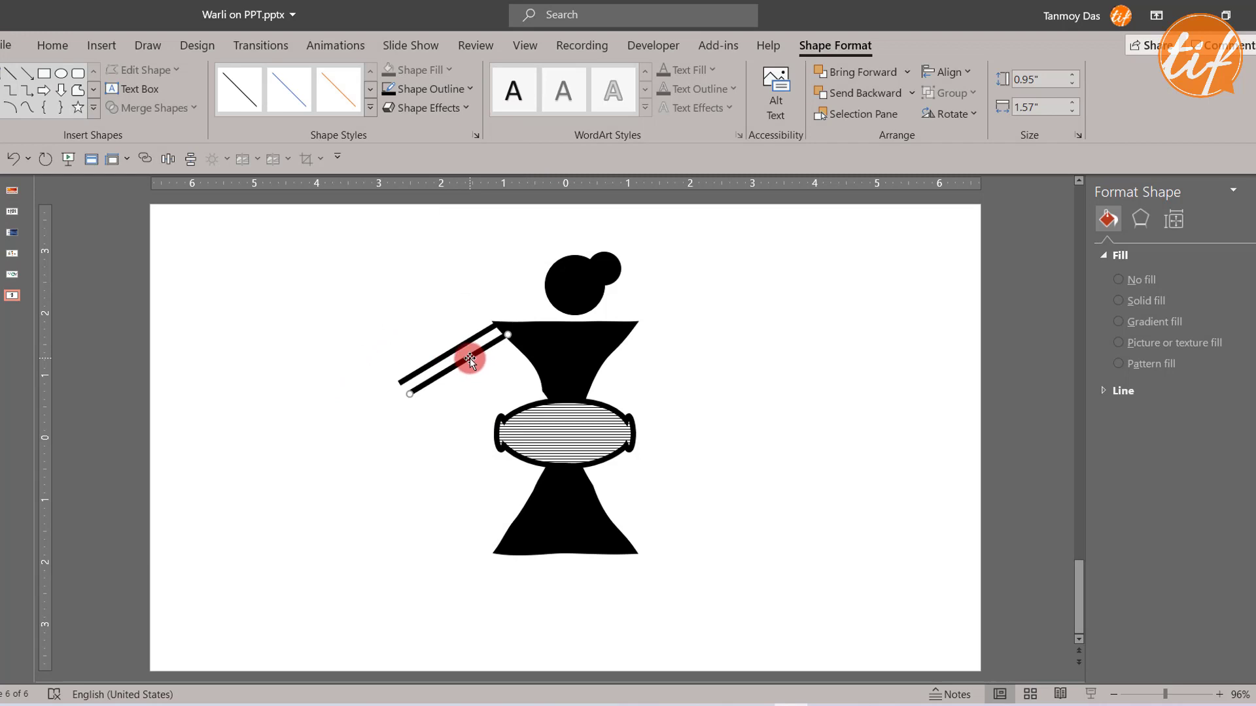
drag(470, 359, 364, 407)
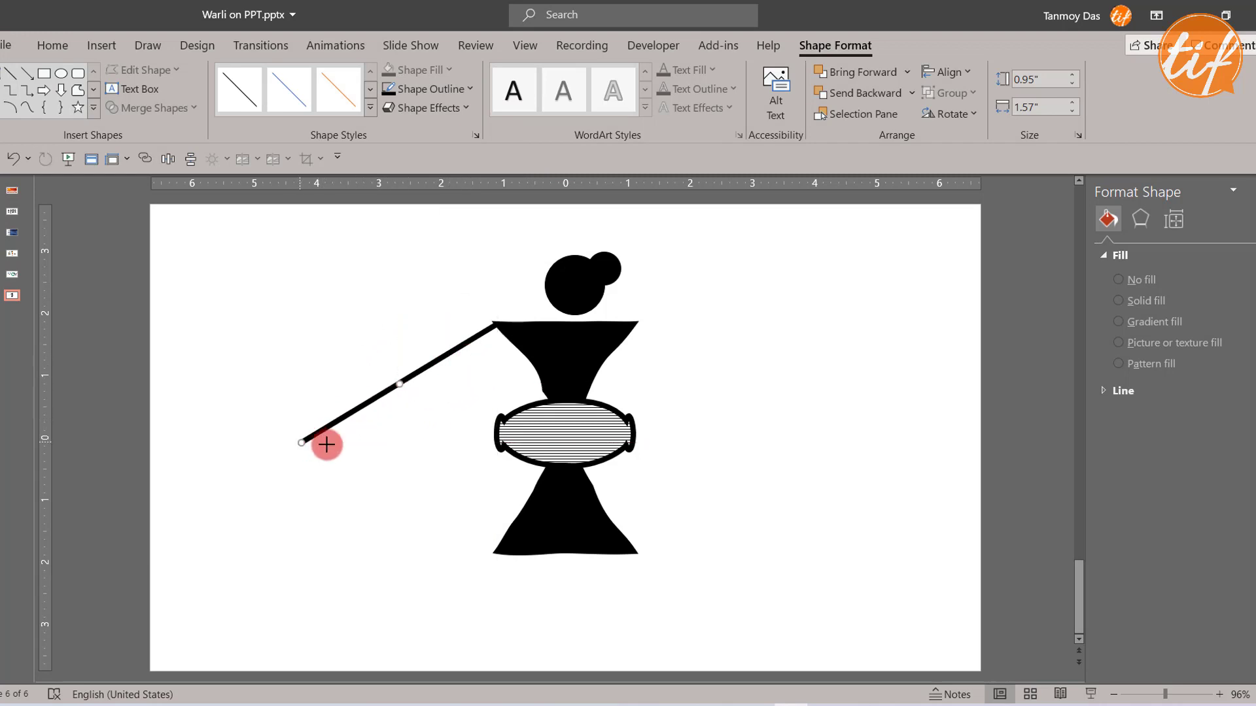
drag(303, 442, 491, 433)
click(404, 462)
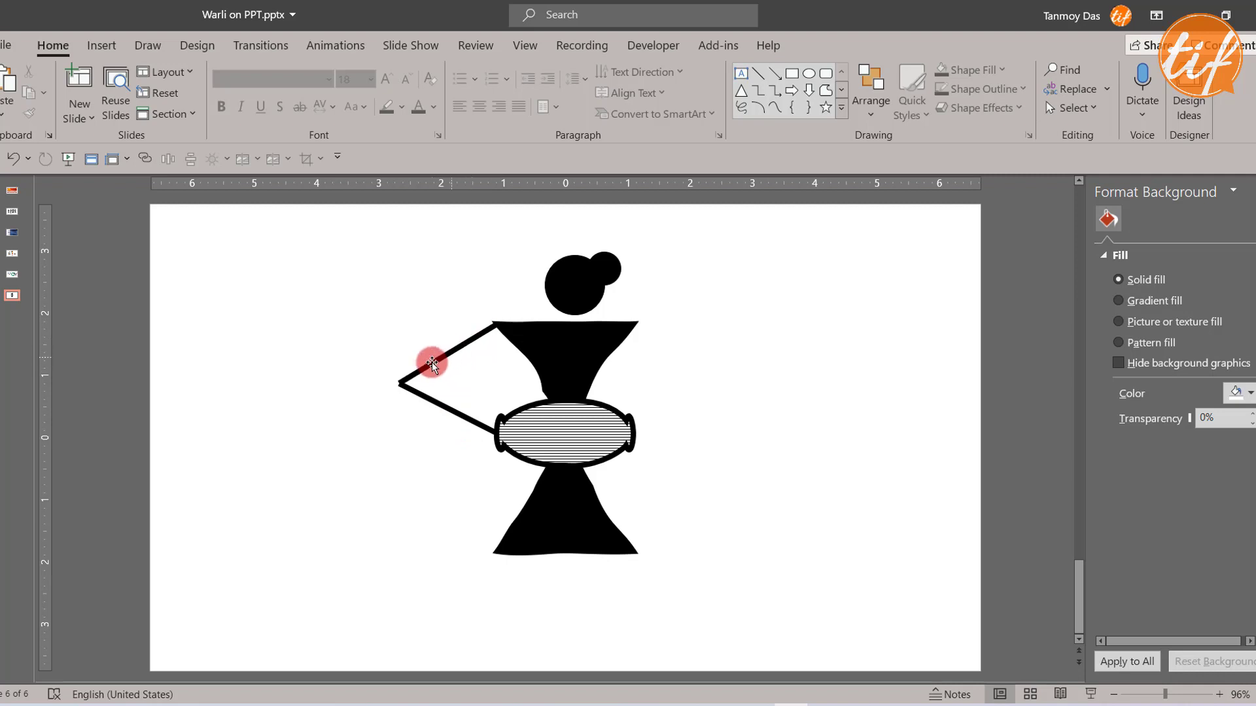
Shorten the forearm line towards the drum and swing the upper arm's lower end in to meet it at the elbow
double_click(456, 416)
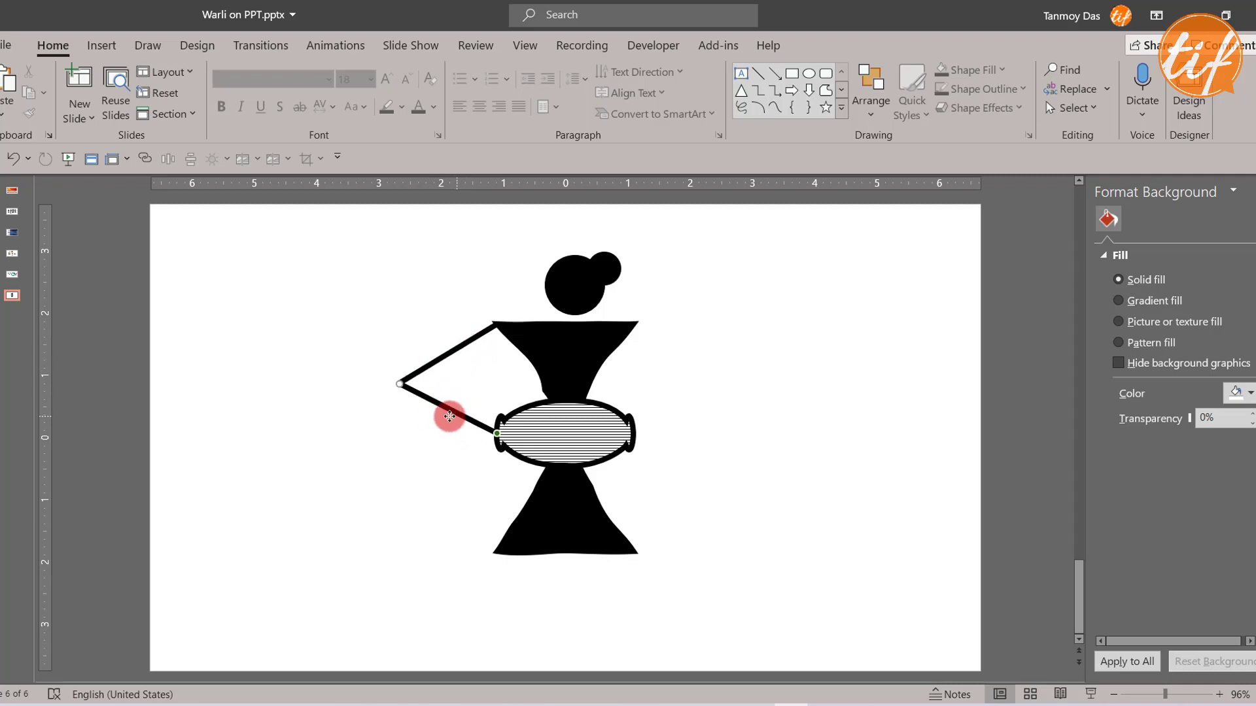
drag(401, 383, 448, 407)
click(403, 380)
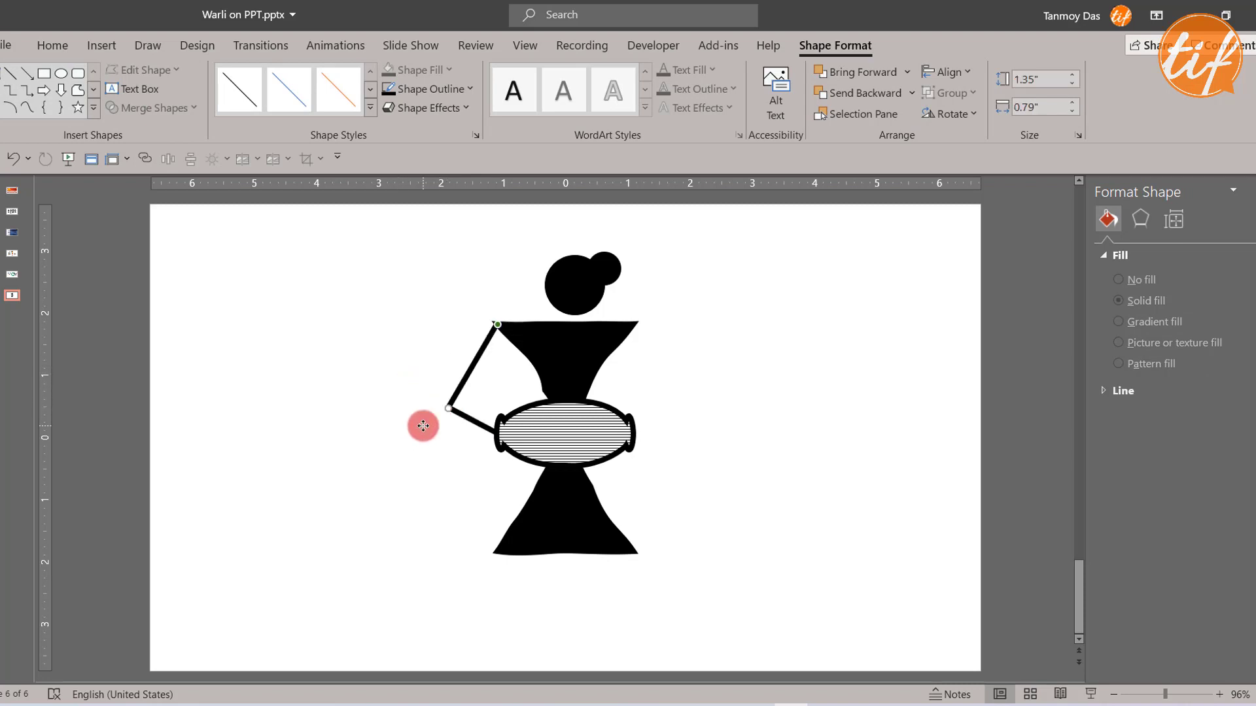
click(452, 451)
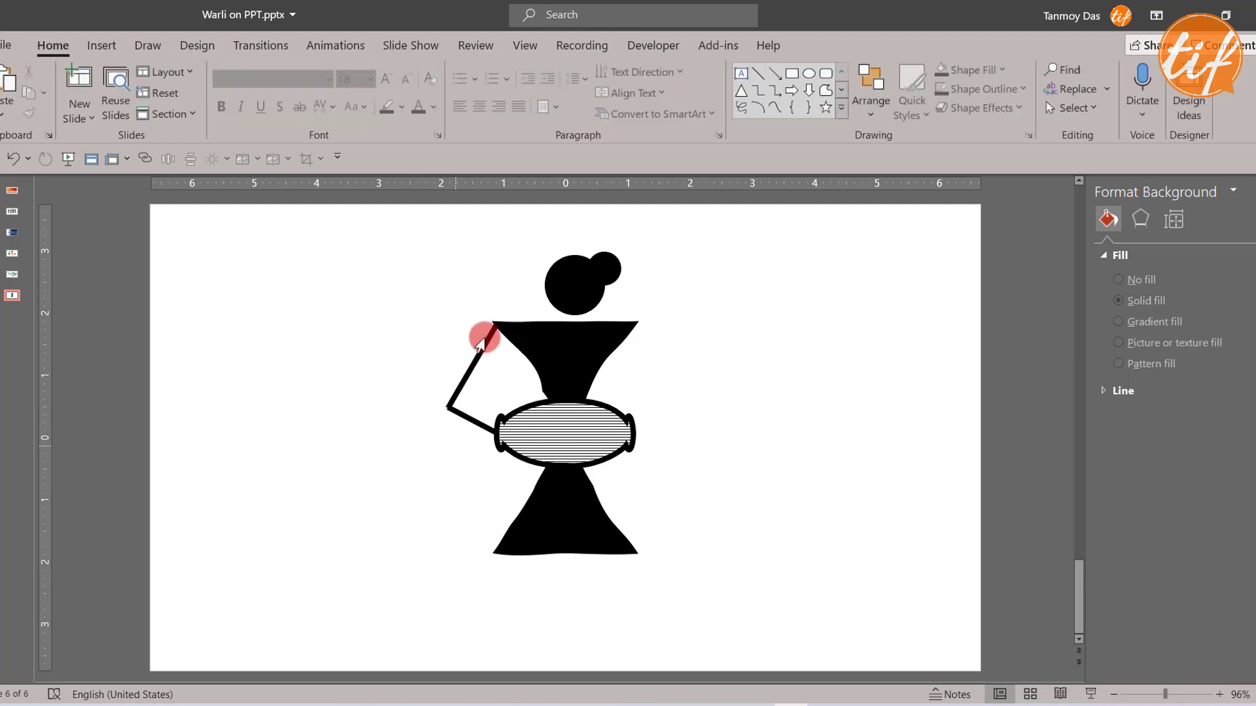
Align the upper arm with the torso's upper-left corner and extend the forearm's outer end to close the elbow joint
drag(492, 333, 492, 323)
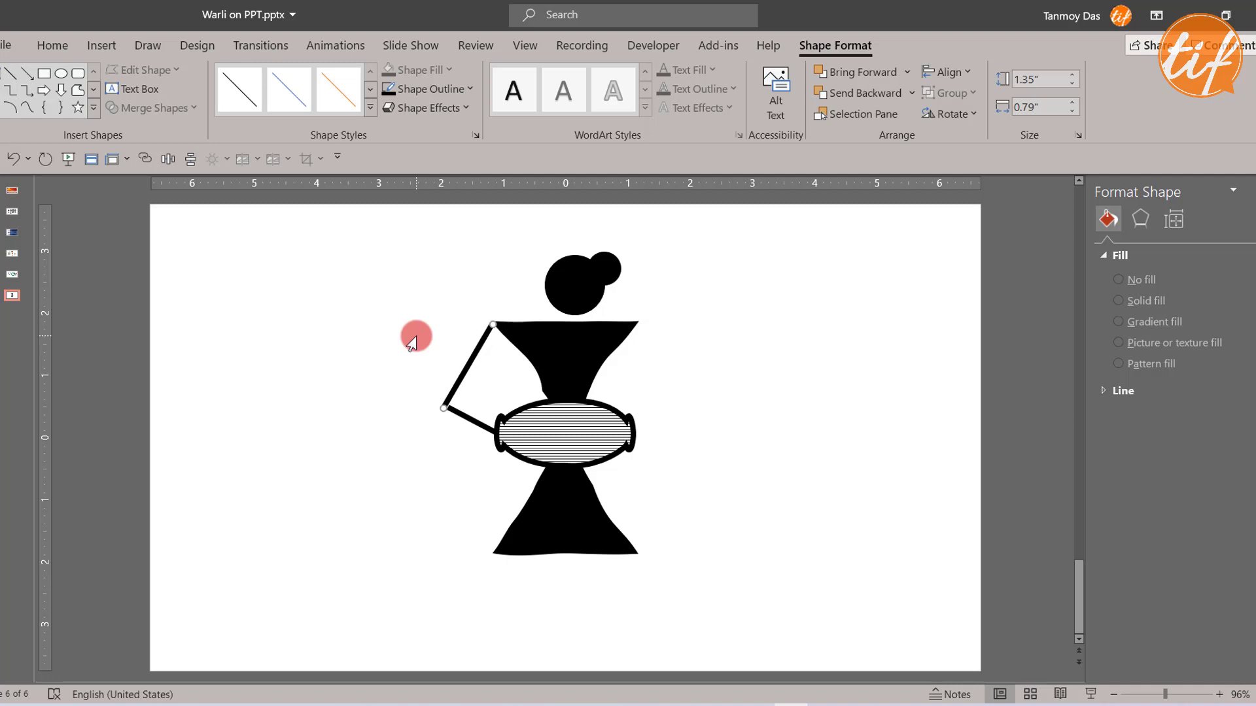
click(412, 346)
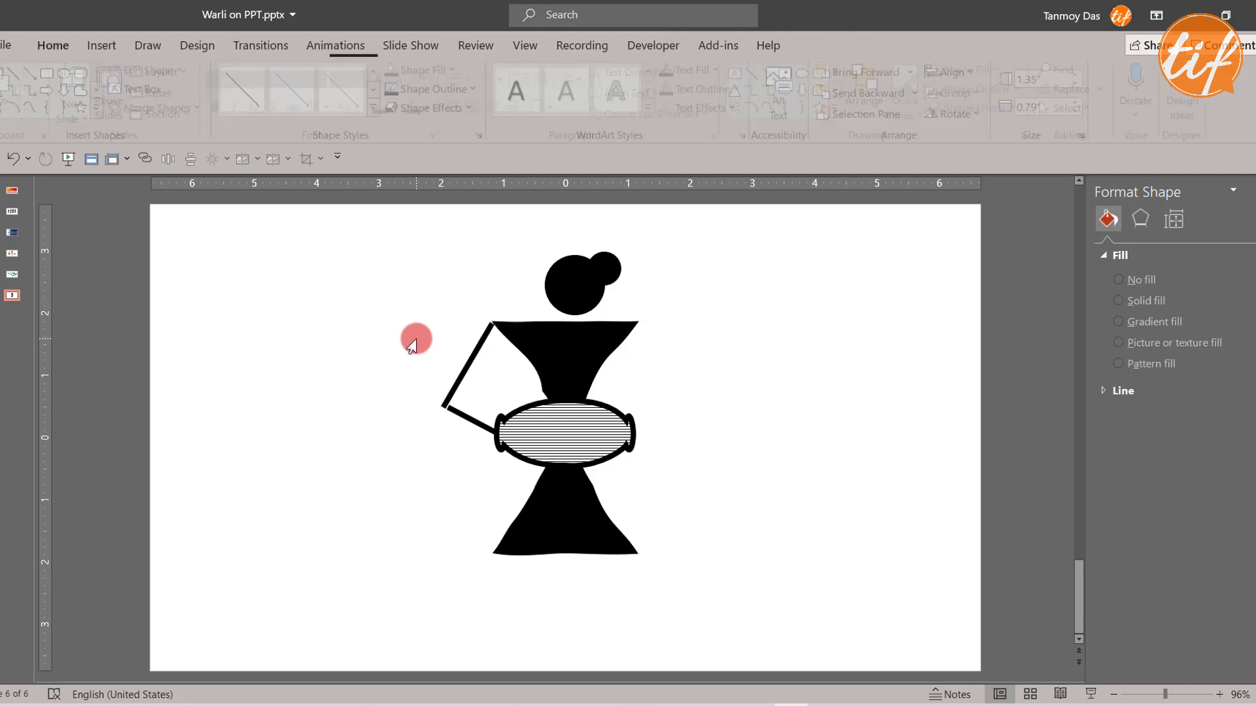
click(476, 351)
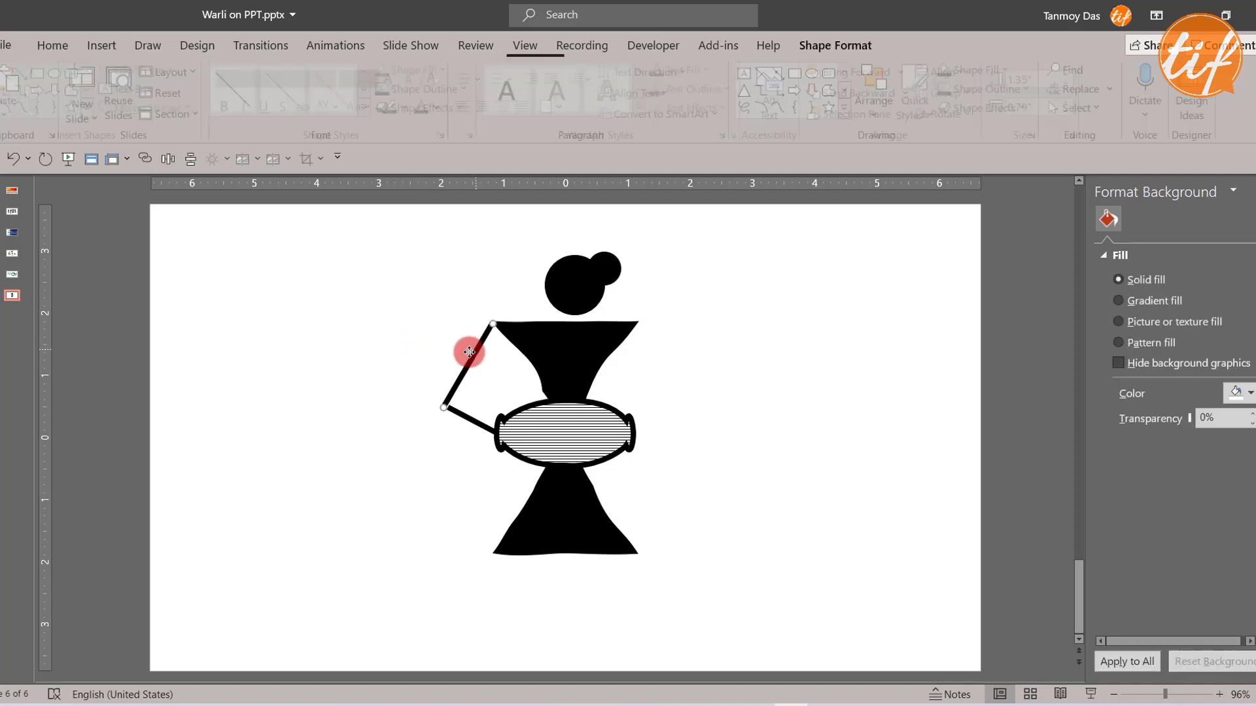
click(397, 363)
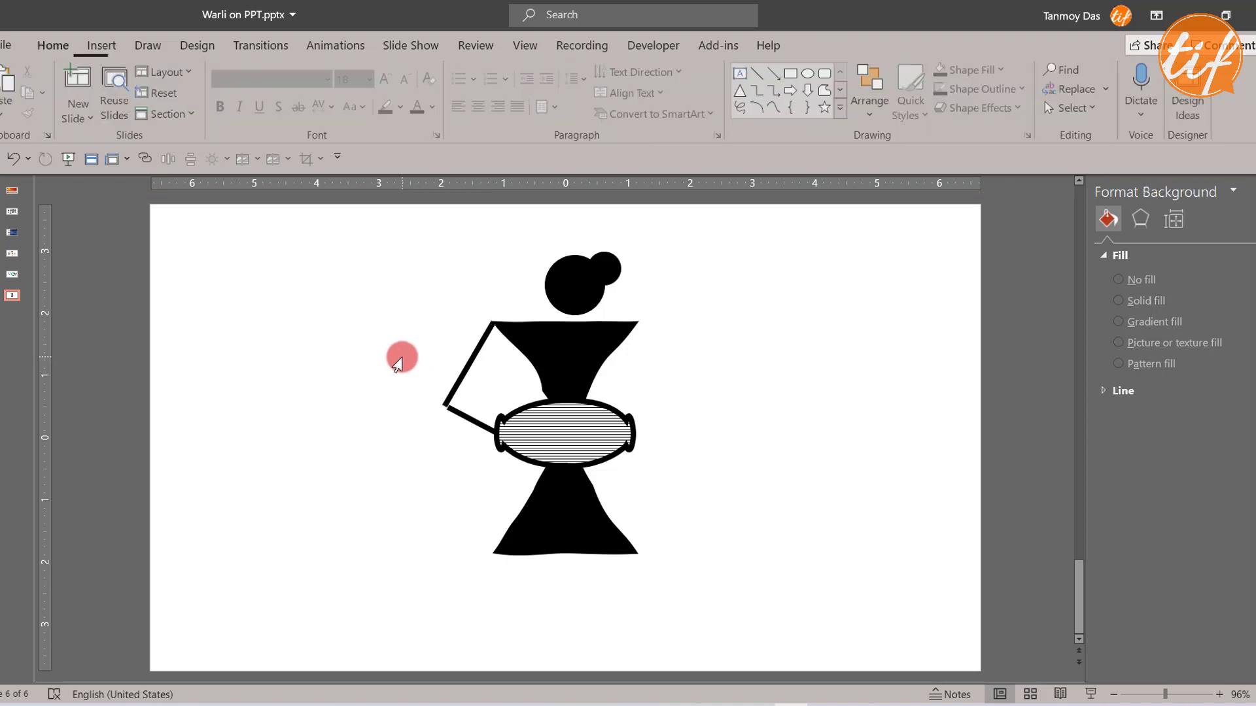
click(456, 414)
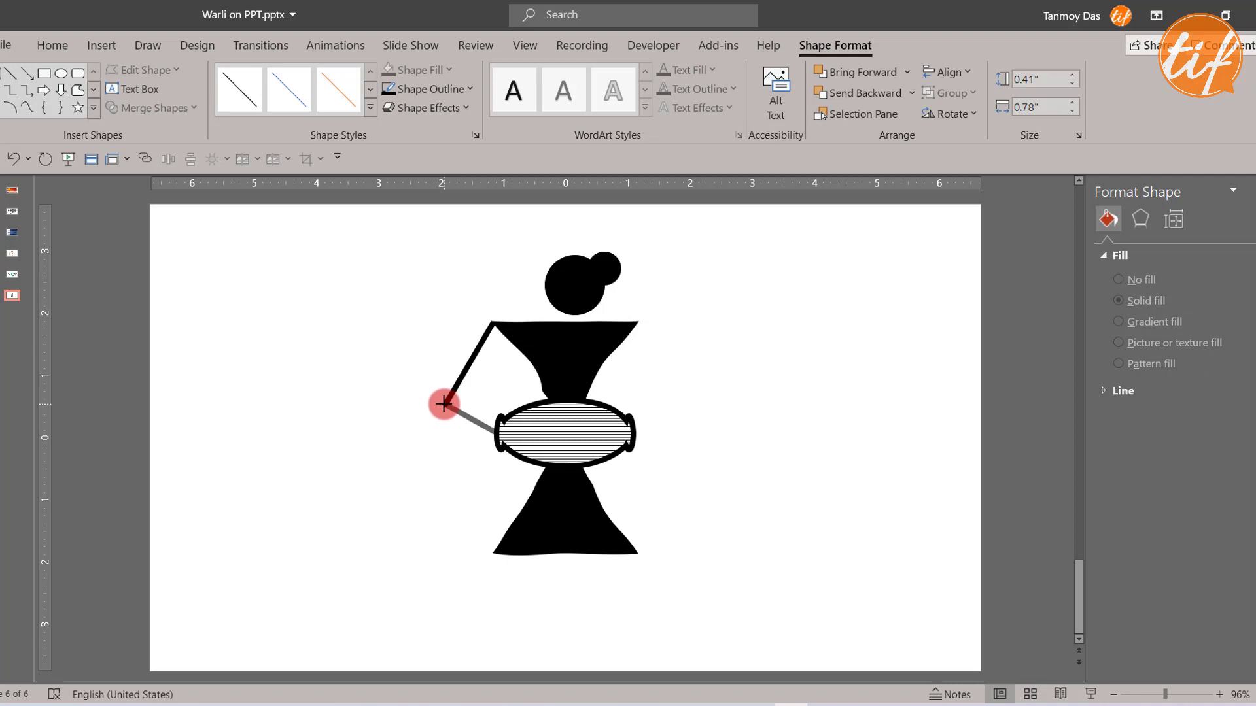
drag(443, 403, 444, 405)
click(401, 449)
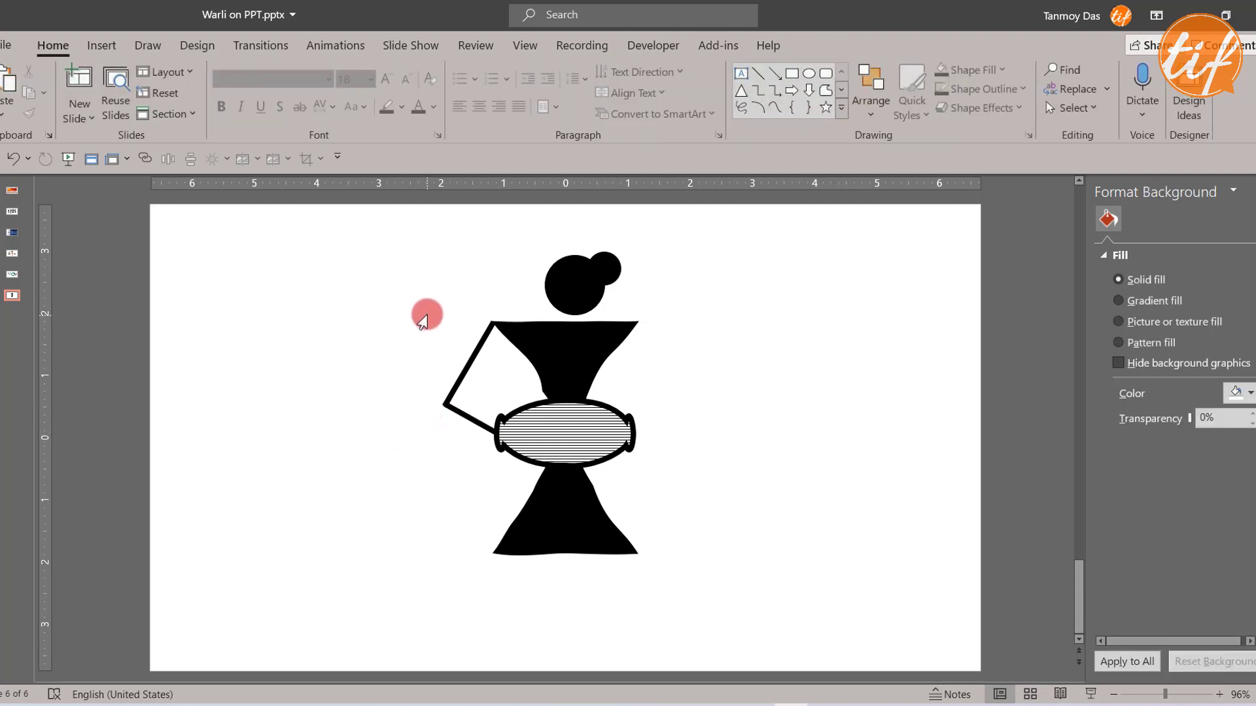
Duplicate both left arm lines, move the copies to the empty area right of the figure, and group them
drag(426, 308, 505, 443)
key(ctrl+d)
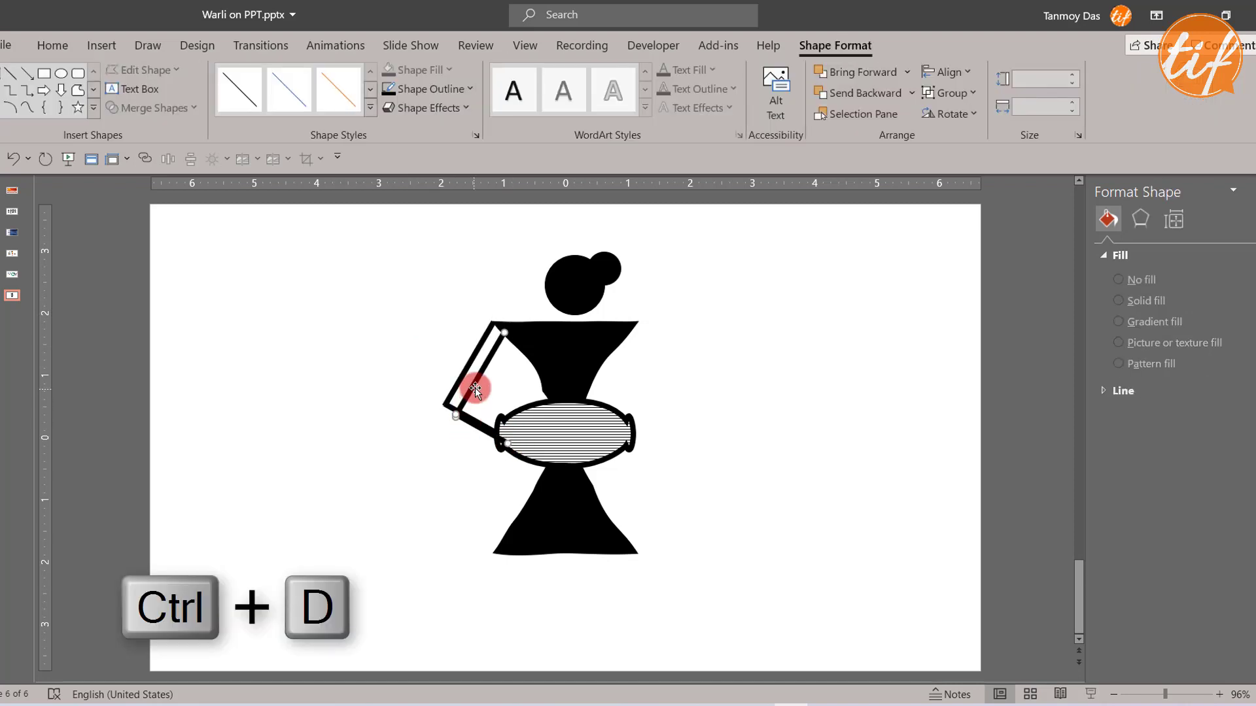
drag(481, 387, 815, 410)
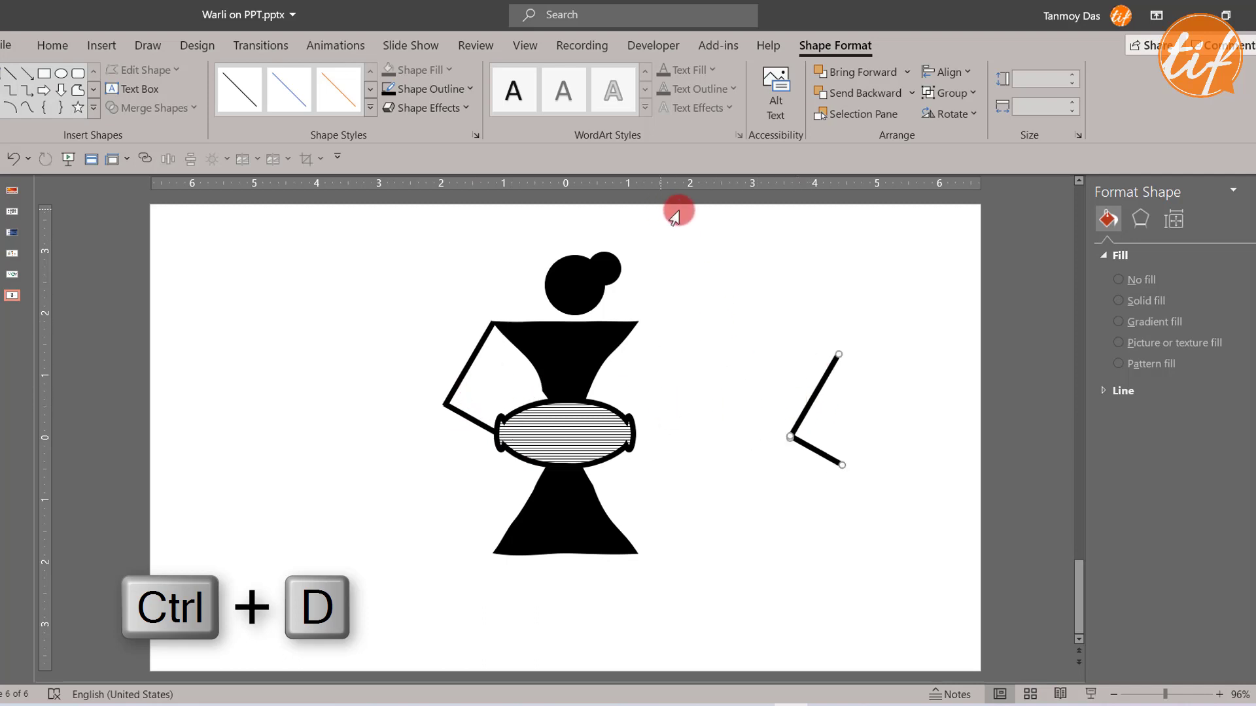
key(ctrl+g)
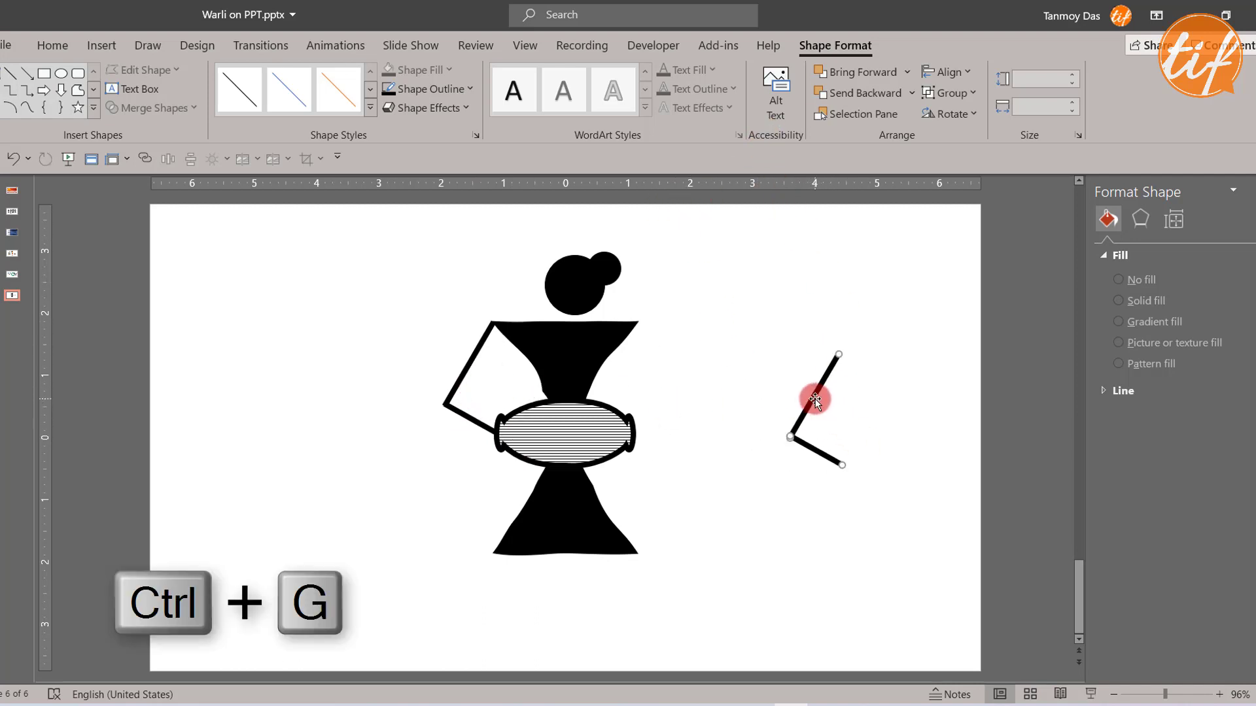
key(ctrl+g)
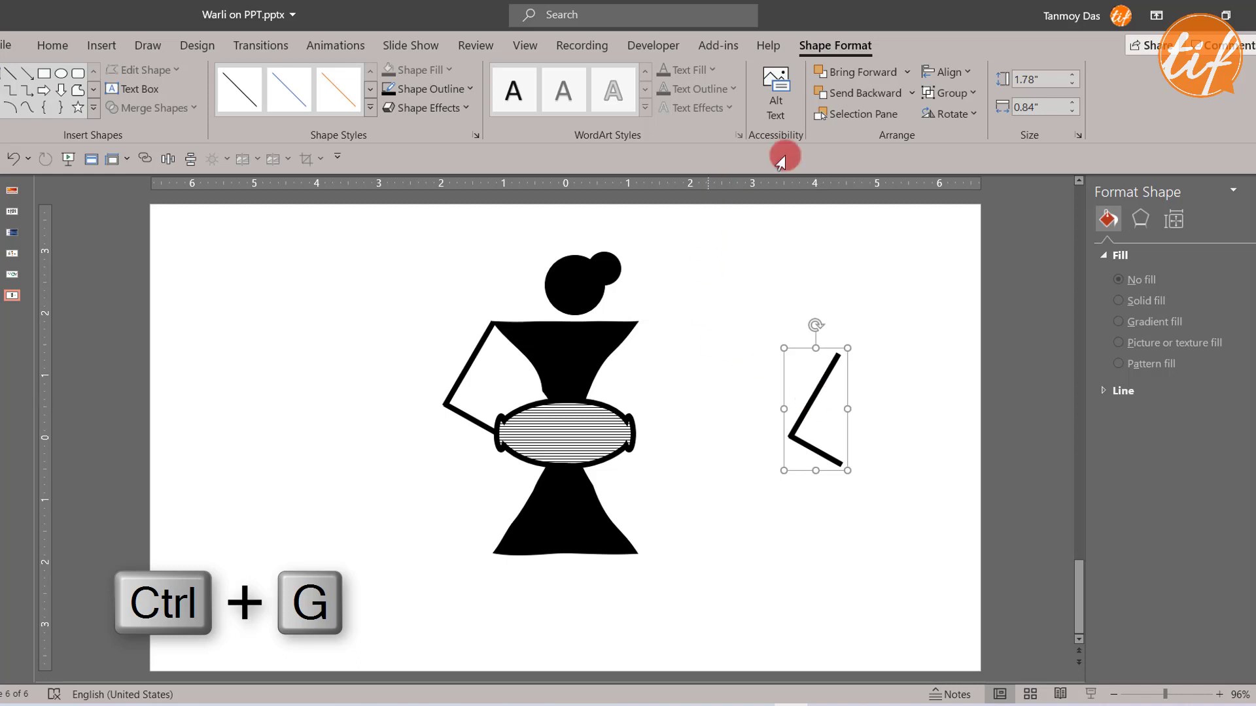
Flip the grouped arm copy horizontally and attach it between the torso's upper-right corner and the drum's right end
click(954, 118)
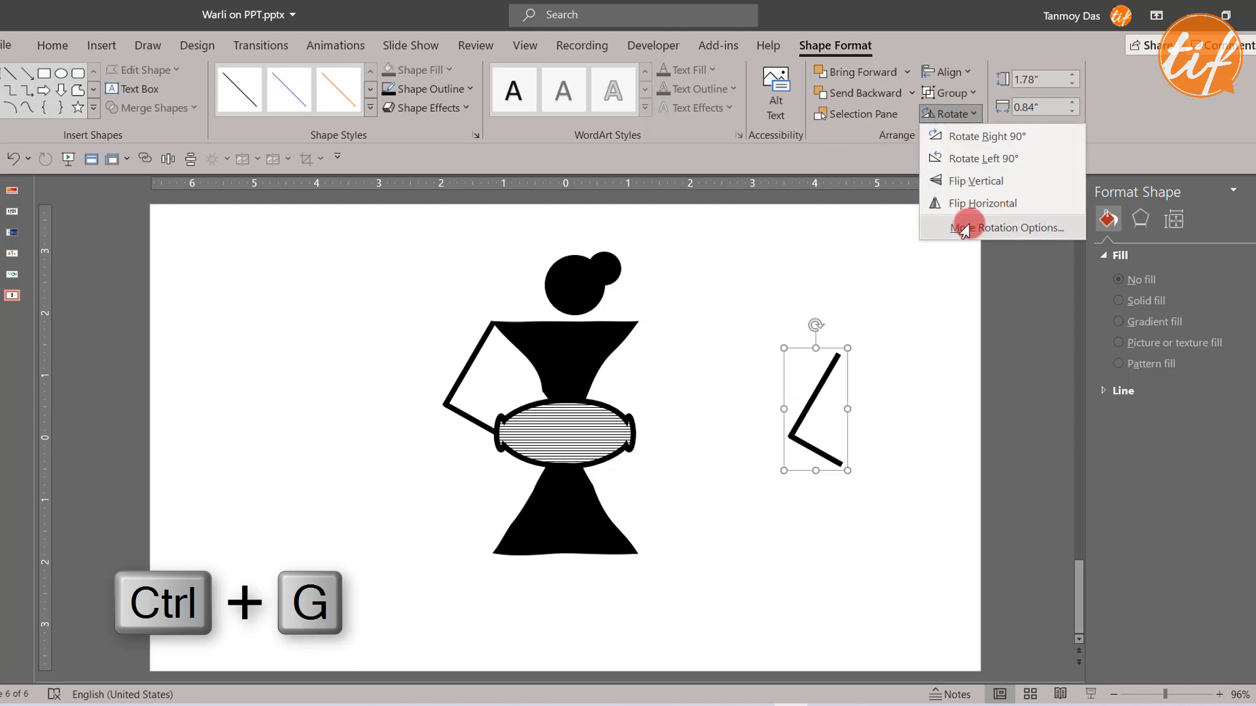
click(963, 197)
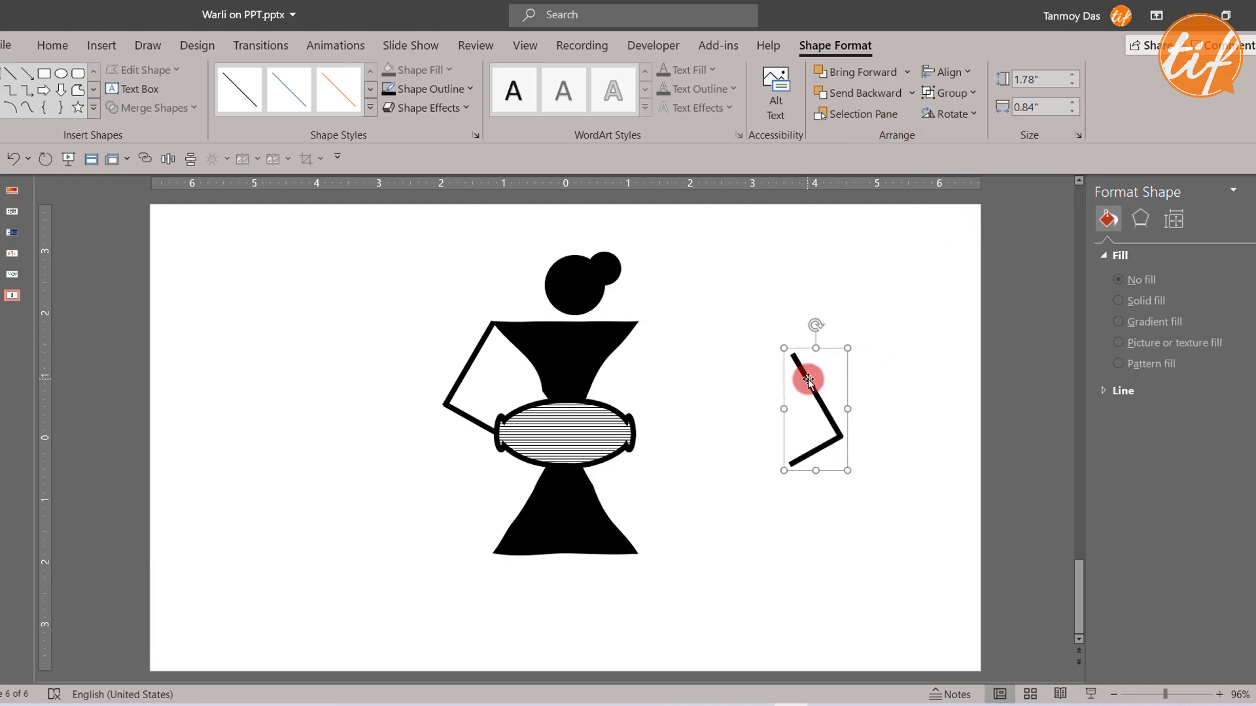
drag(807, 373, 652, 348)
click(824, 427)
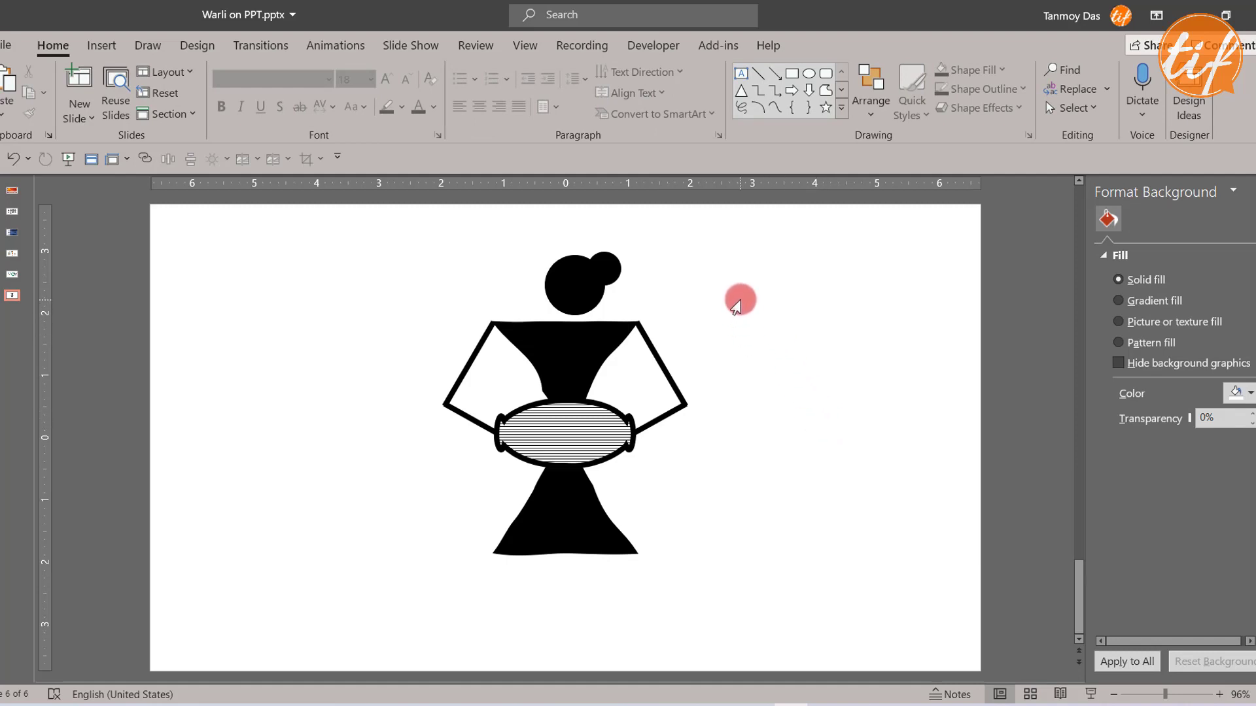
Duplicate the grouped right arm and move the copy beneath the right half of the skirt
click(608, 449)
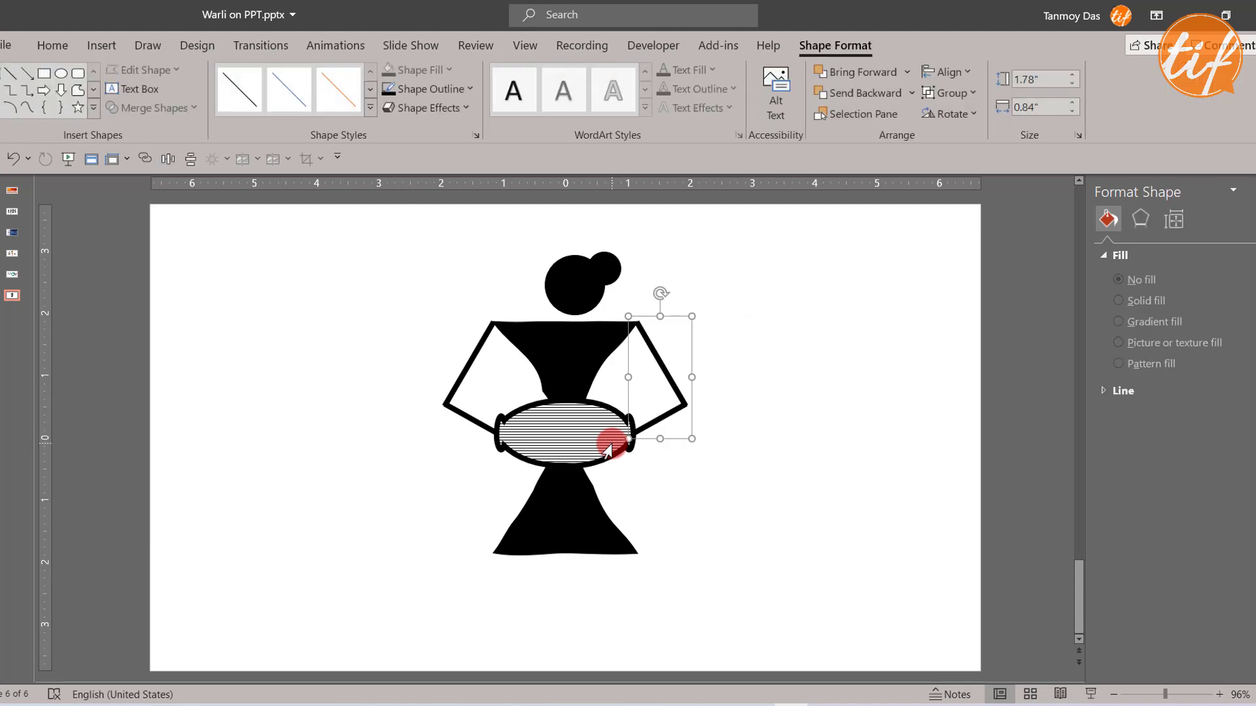
key(ctrl+d)
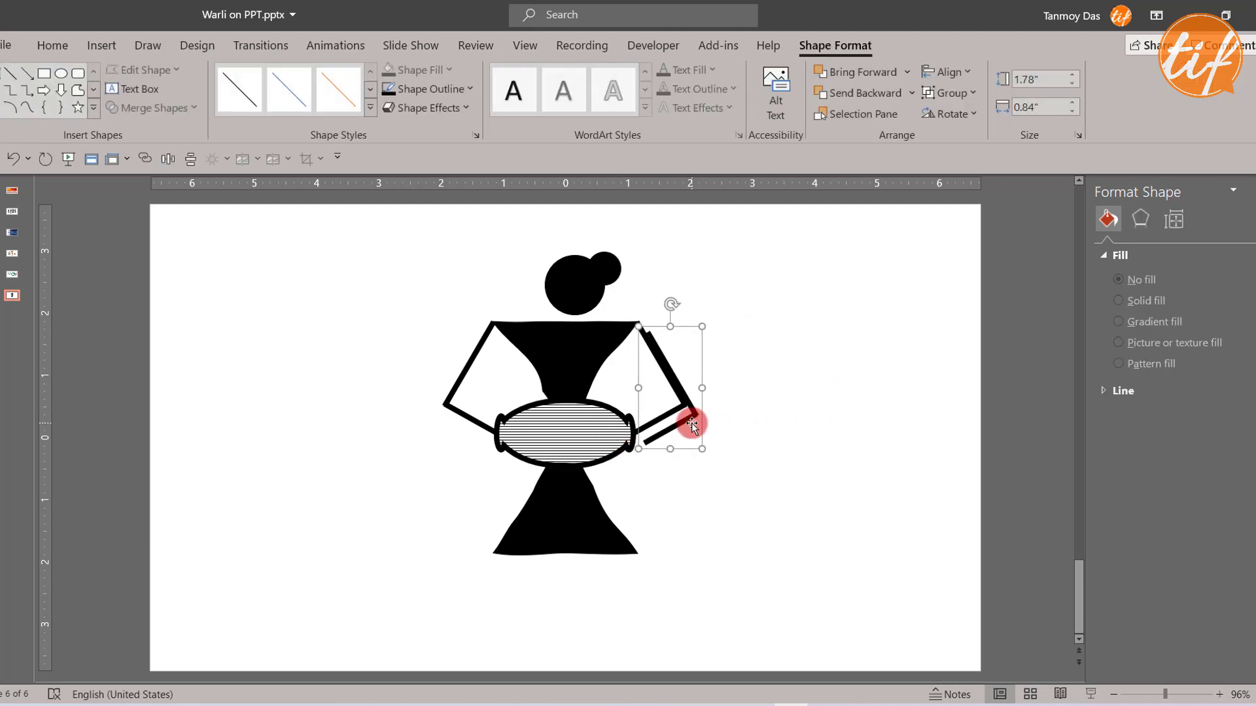
drag(692, 422, 622, 597)
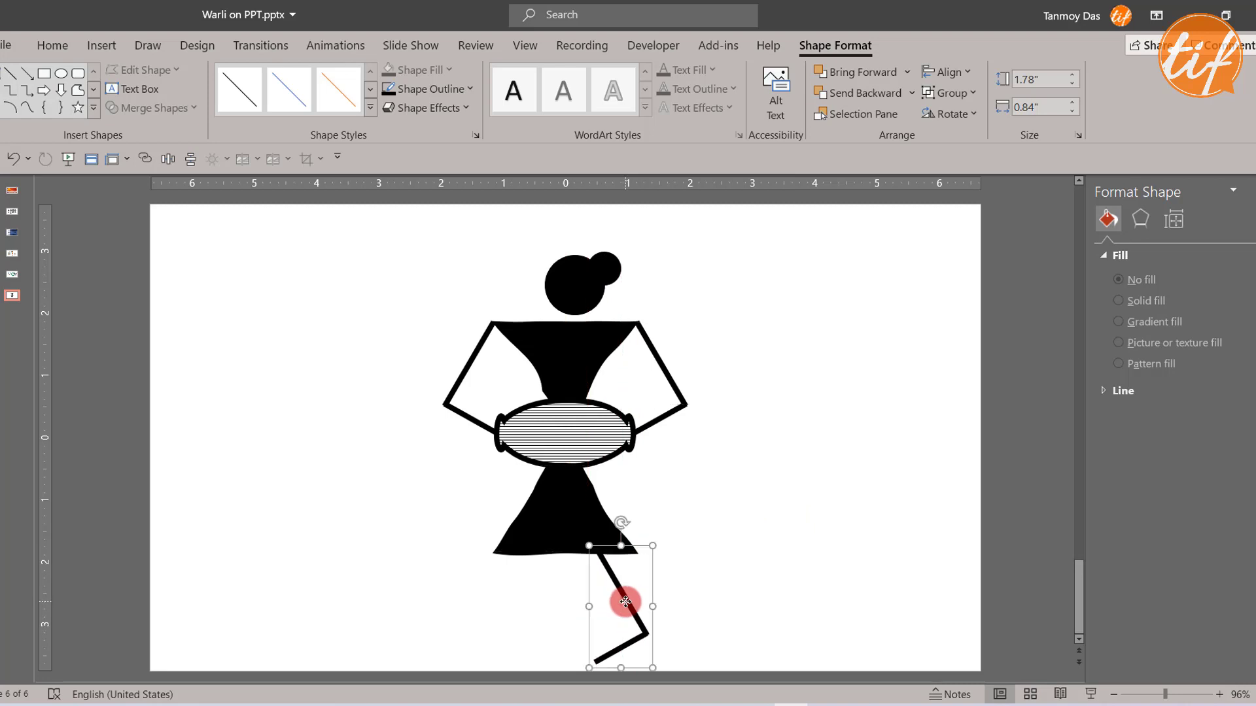
Flip the limb copy vertically and horizontally, and attach it under the left half of the skirt as a bent leg
click(955, 117)
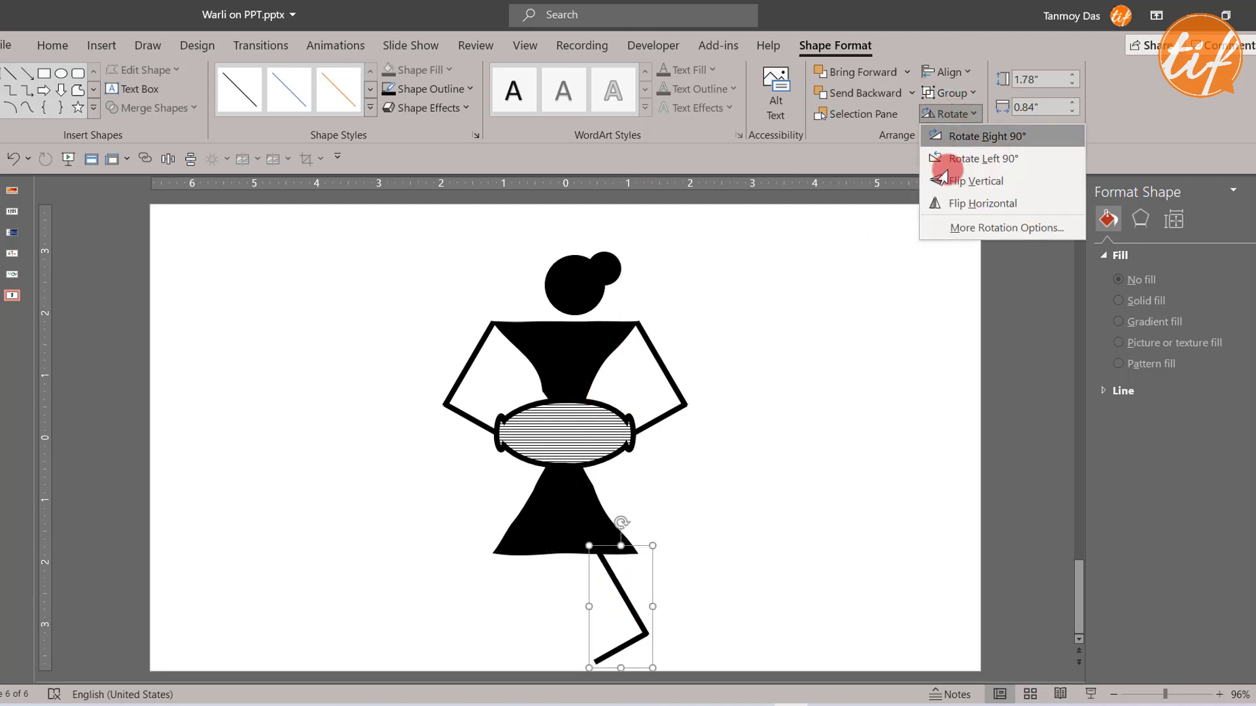
click(954, 182)
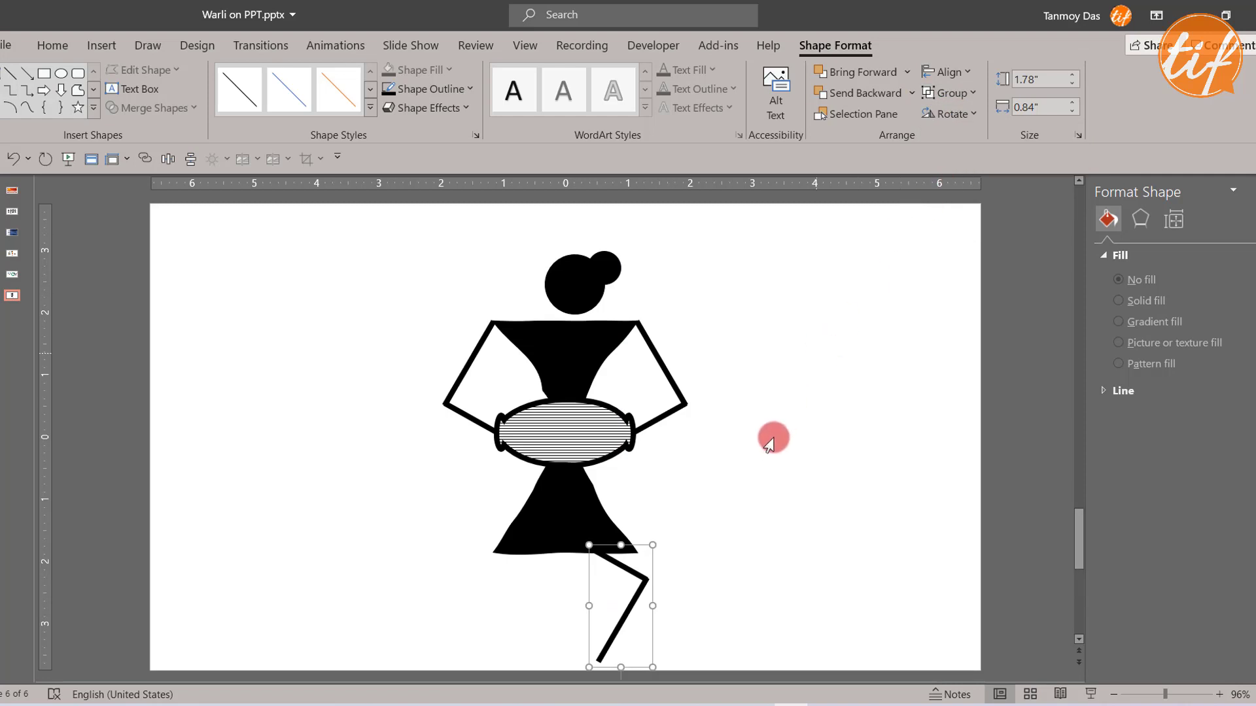
click(955, 117)
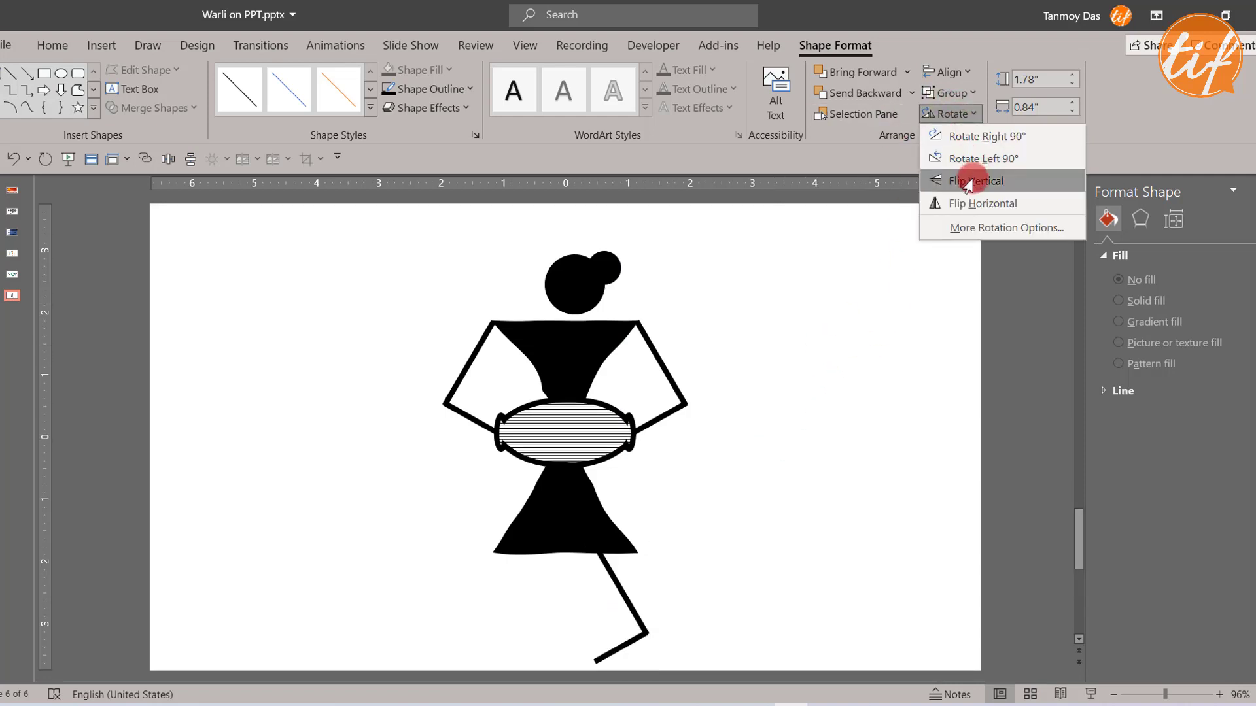
click(966, 204)
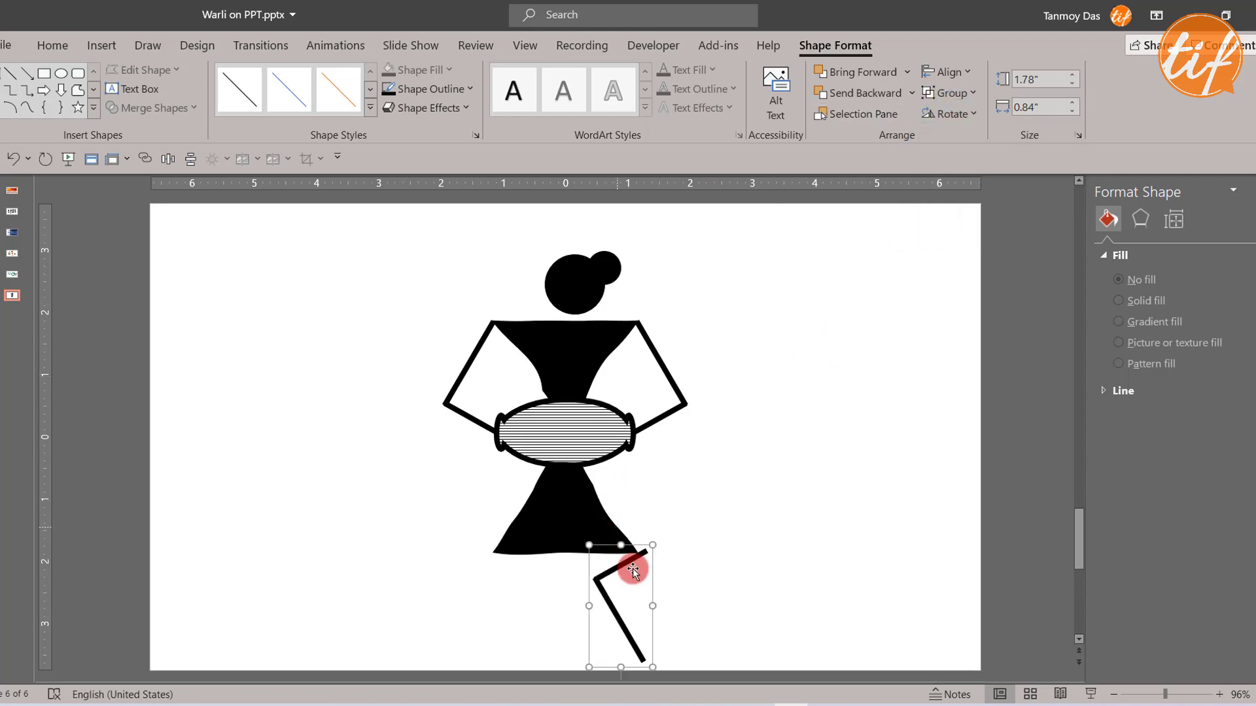
drag(608, 587, 505, 575)
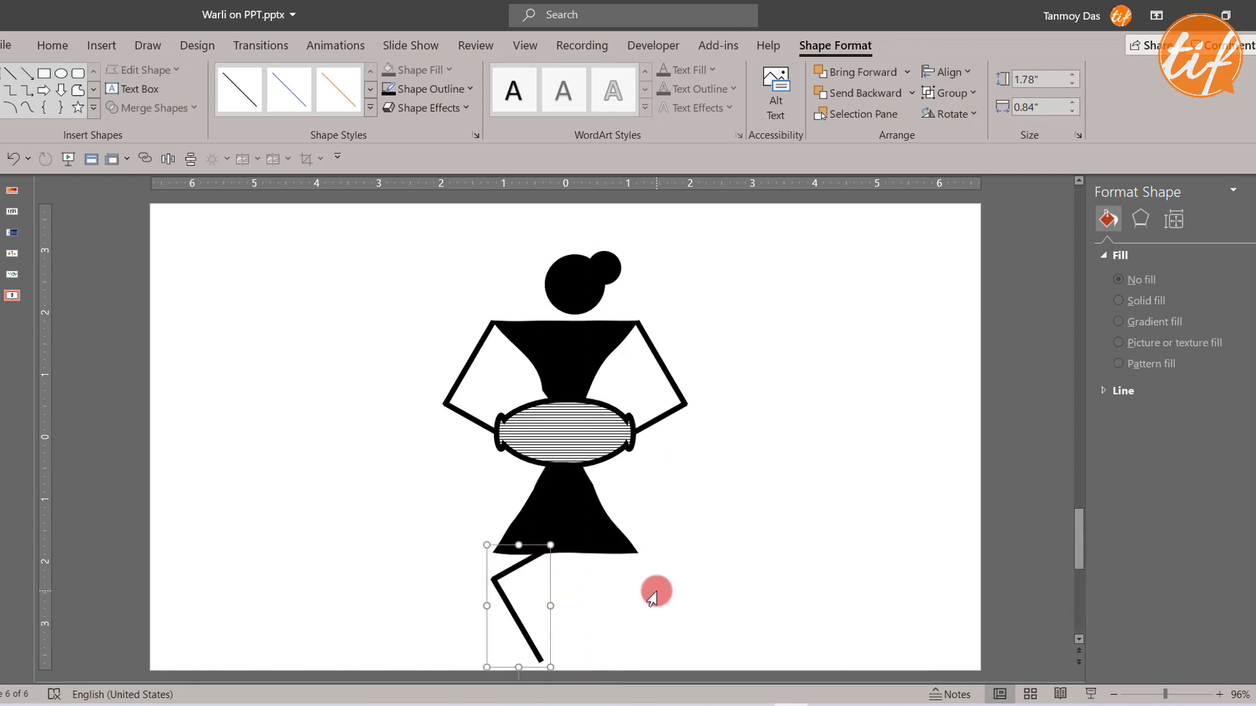
Move the whole figure straight up on the slide to leave room below the leg
click(653, 597)
key(ctrl+a)
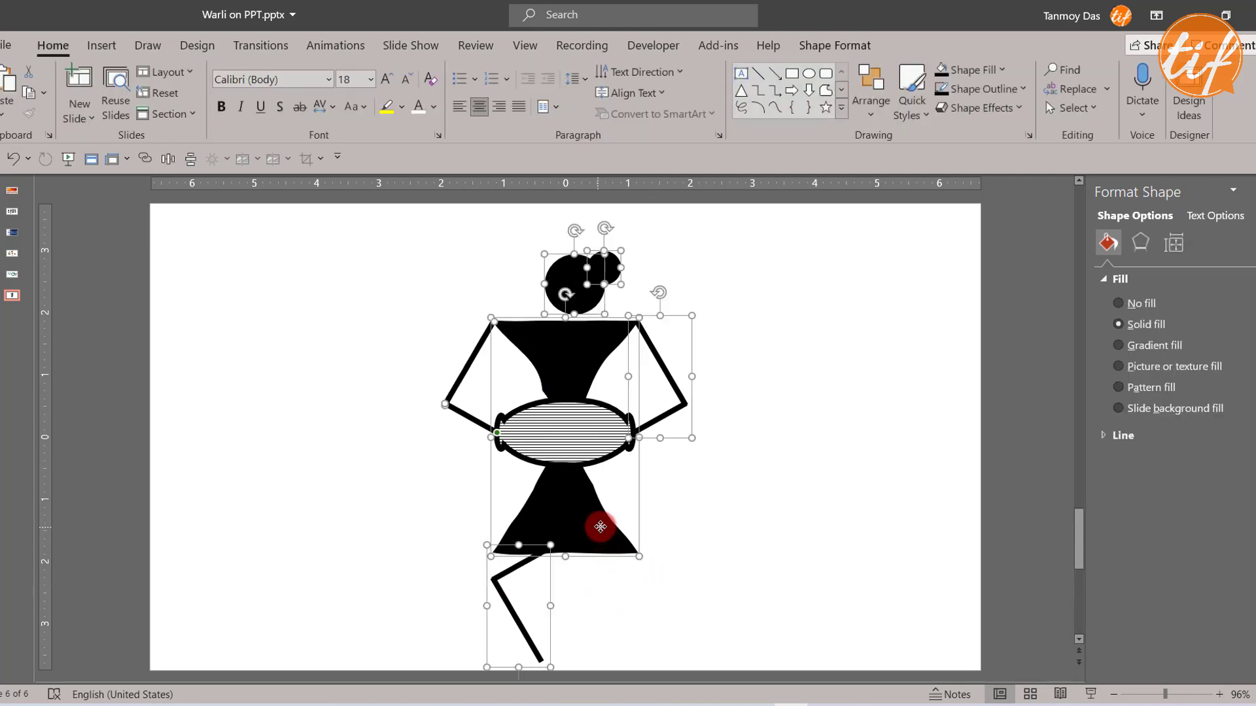
drag(601, 527, 601, 494)
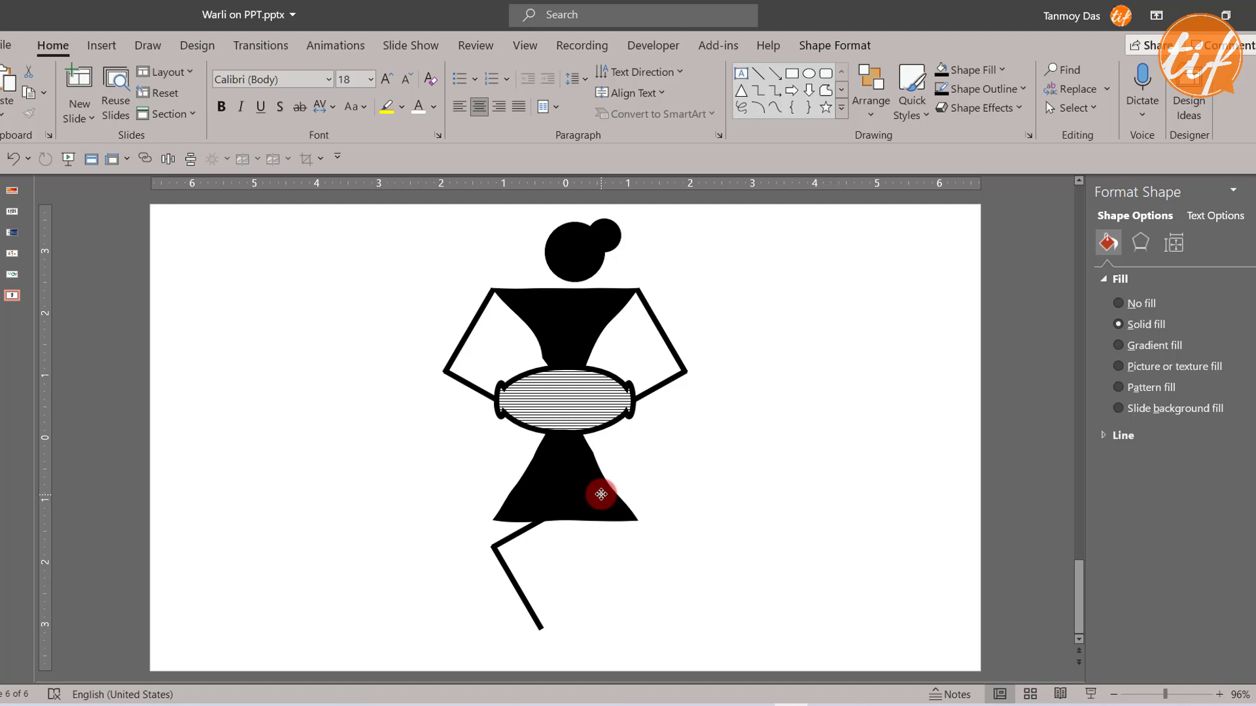
click(714, 533)
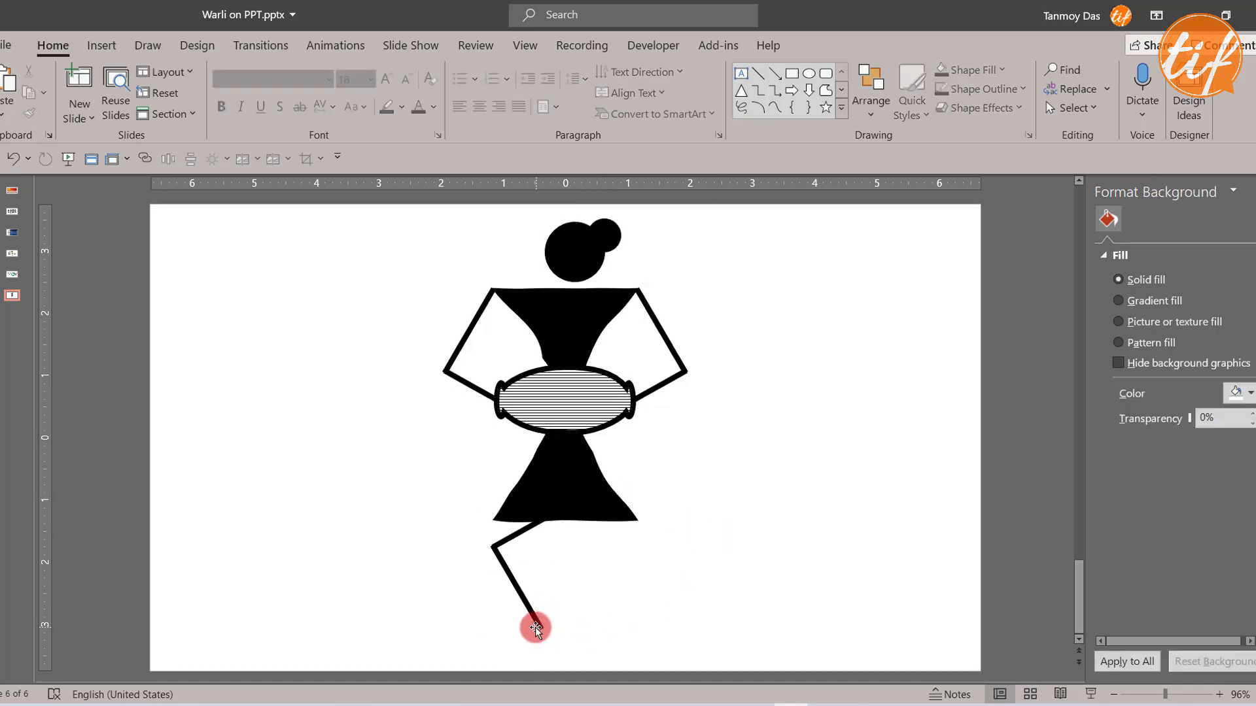
Ungroup the leg into its separate thigh and shin lines
right_click(540, 627)
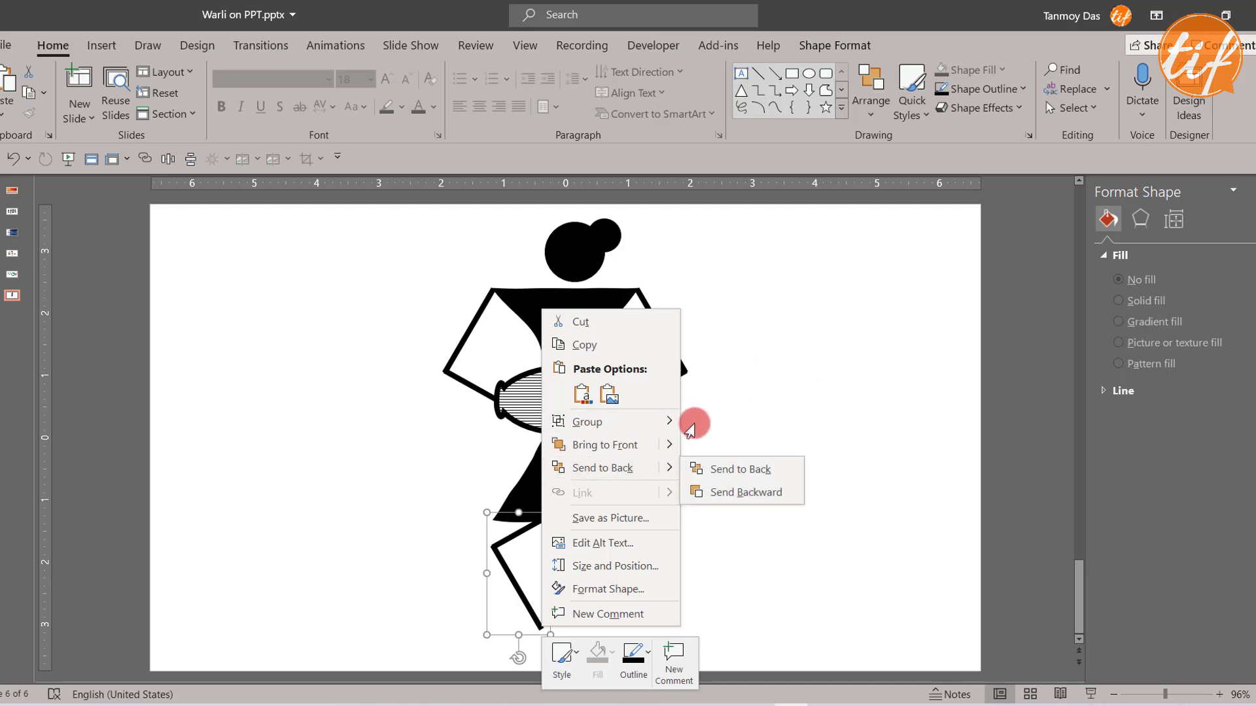
mouse_move(668, 422)
click(727, 471)
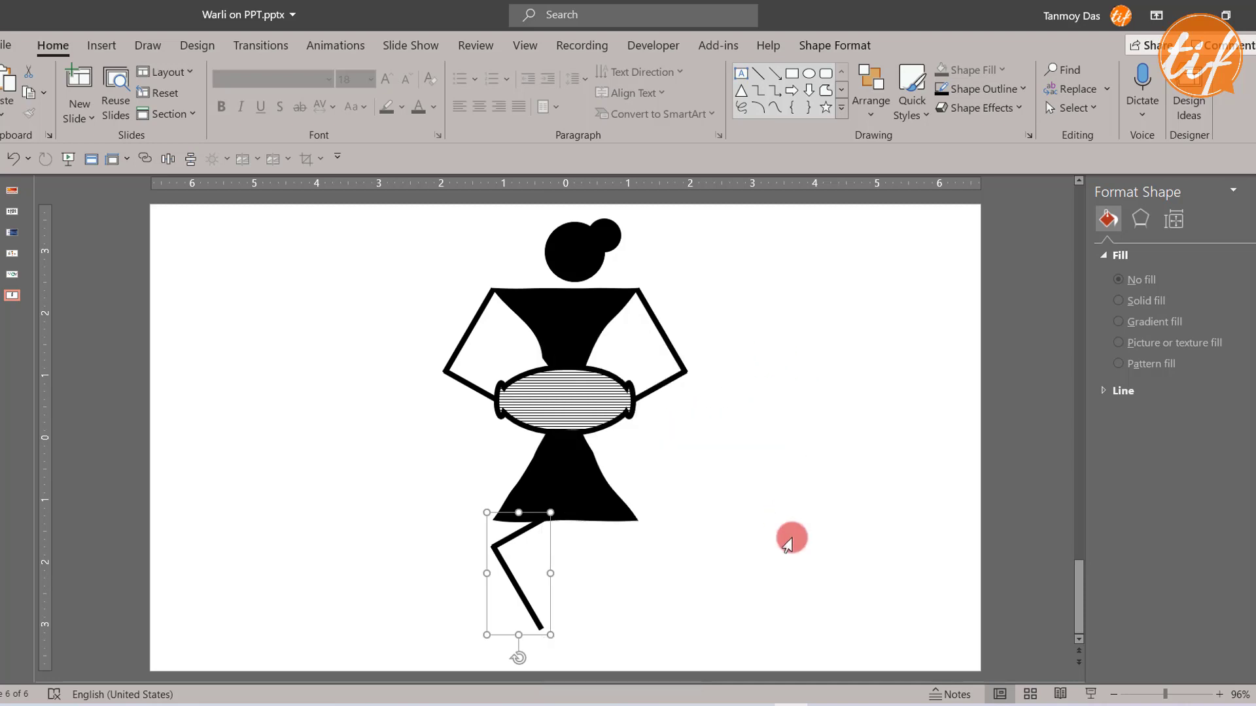
click(799, 555)
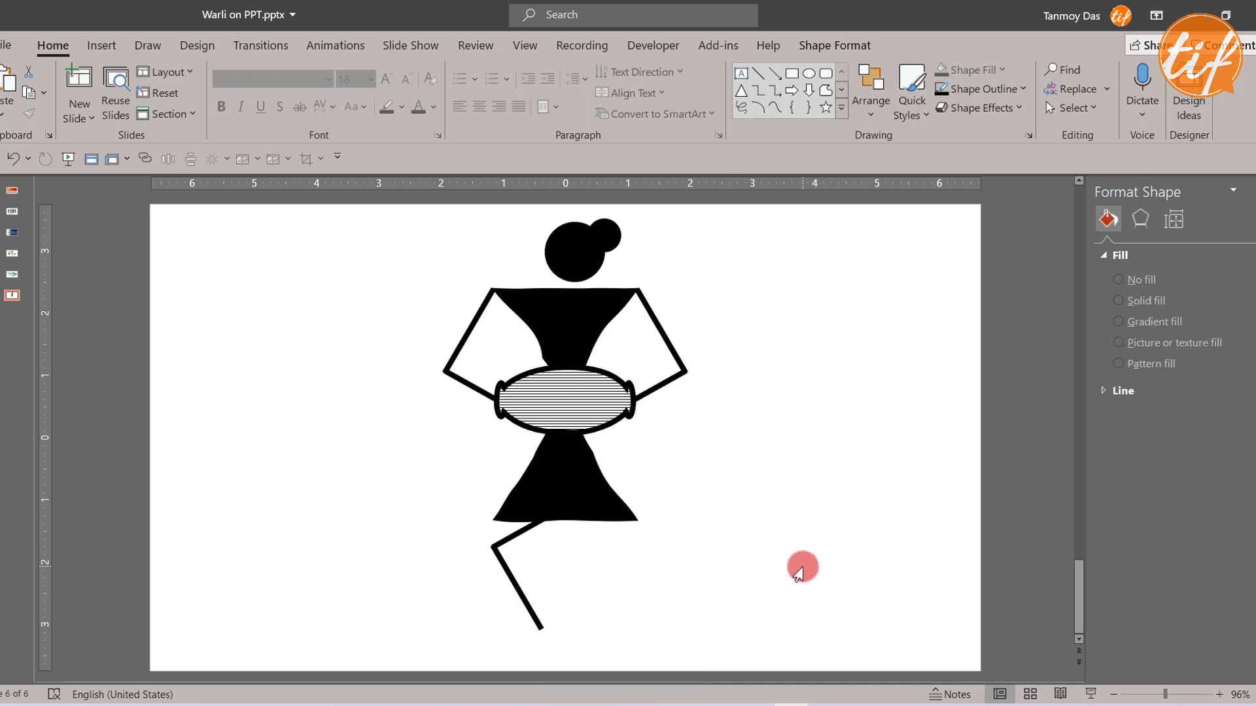
Duplicate the thigh line and turn the copy into a short foot slanting down-left from the shin's lower end
click(526, 530)
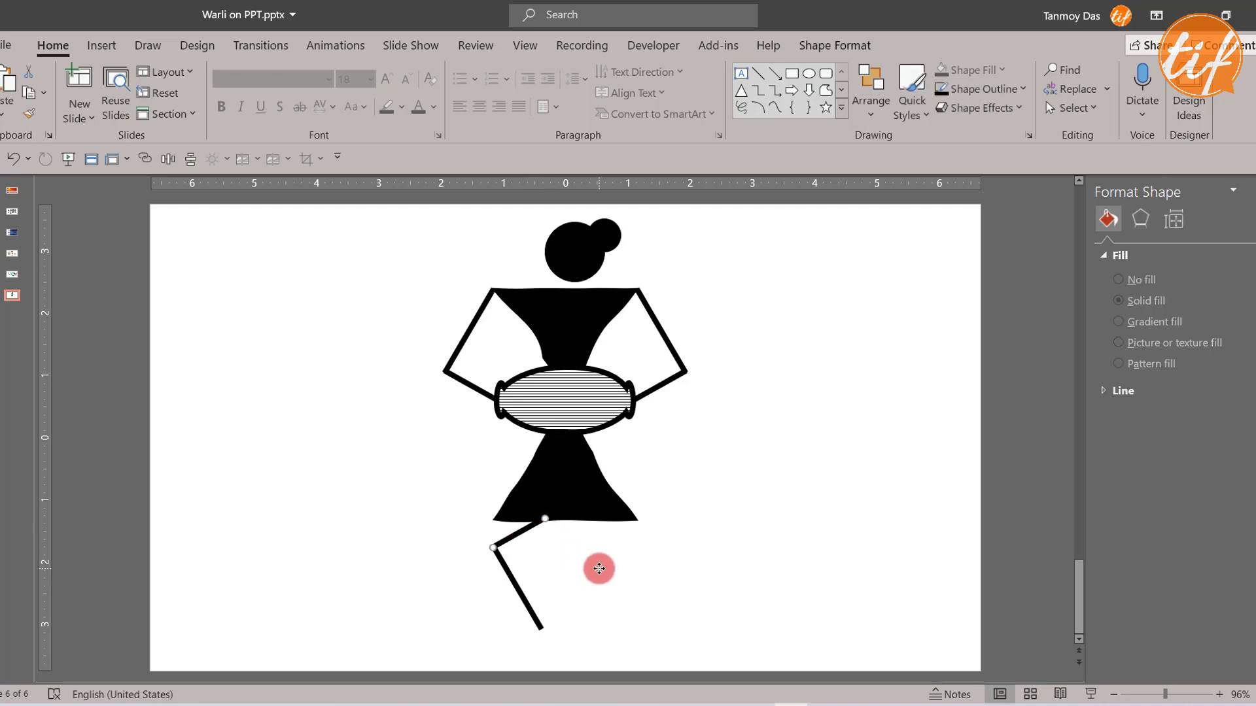
click(532, 551)
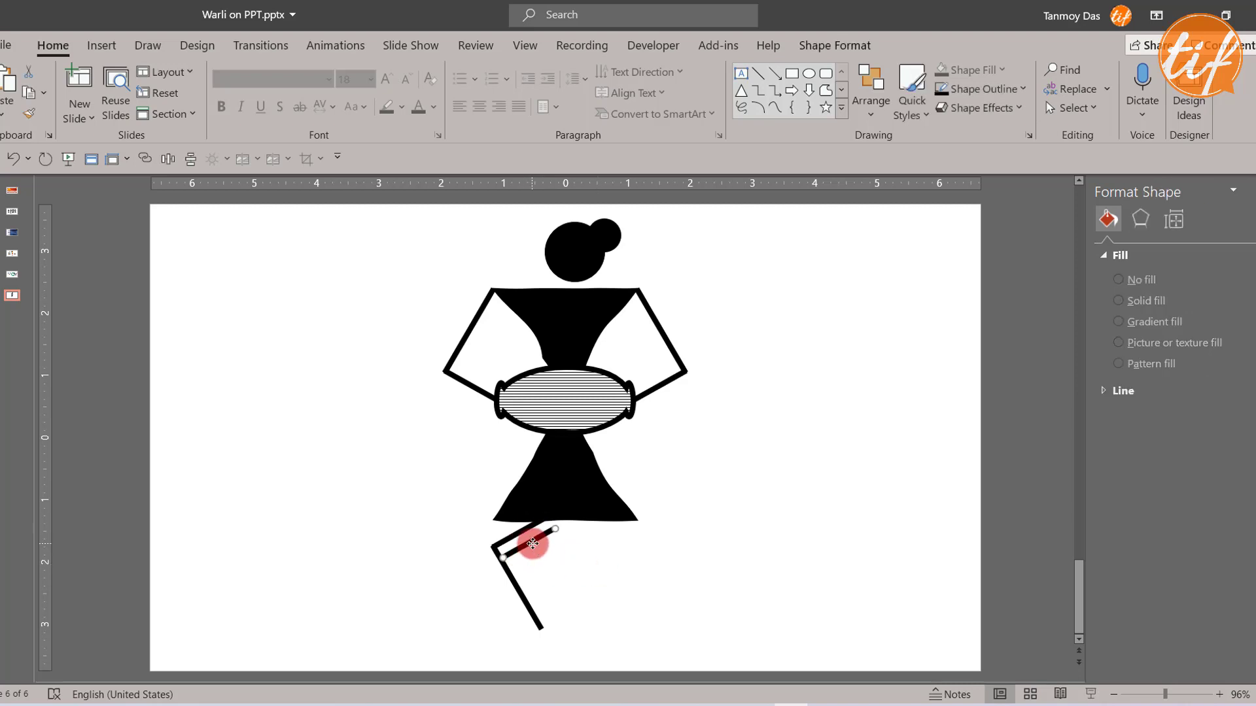
drag(532, 543, 530, 641)
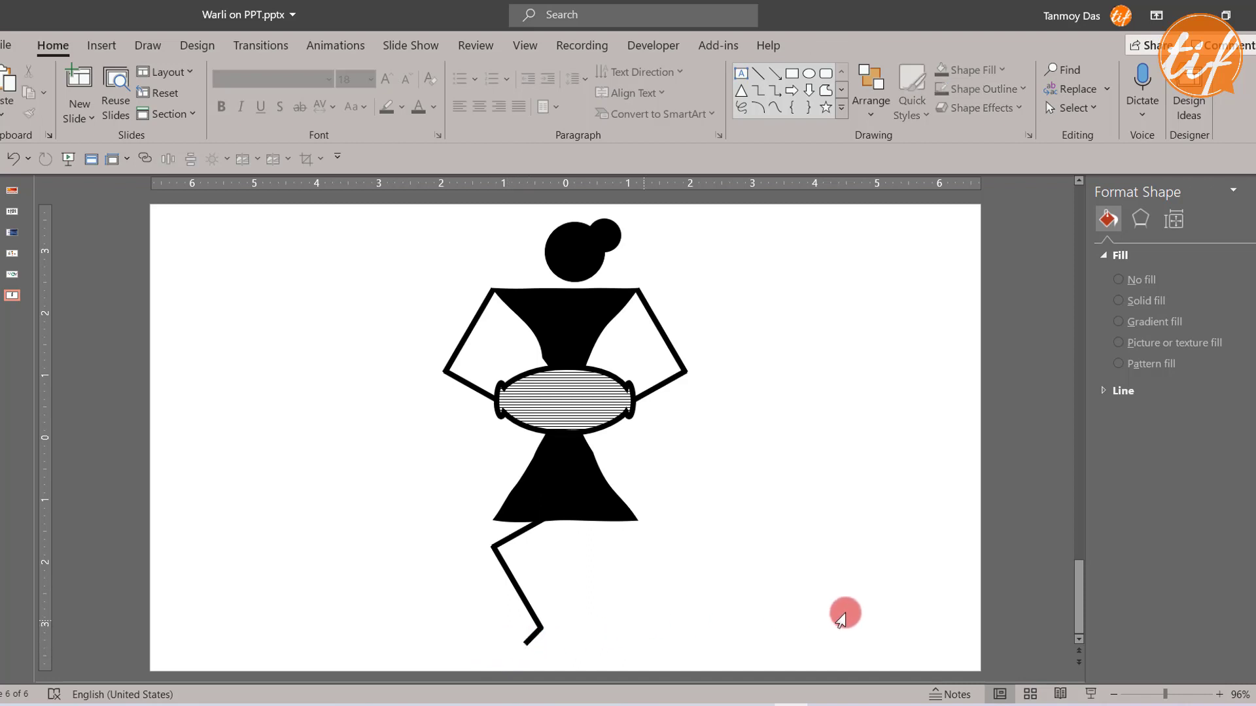
click(850, 612)
Duplicate the complete leg with its foot and place the copy under the right half of the skirt
drag(426, 498, 598, 662)
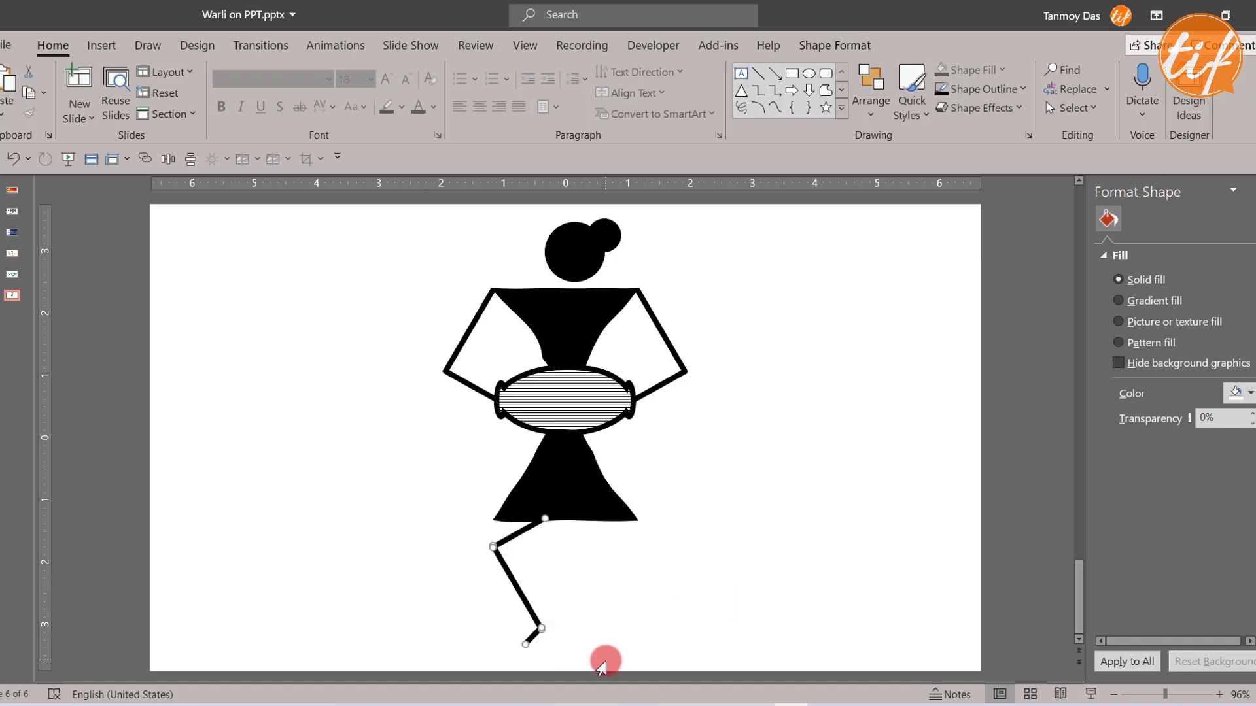
key(ctrl+d)
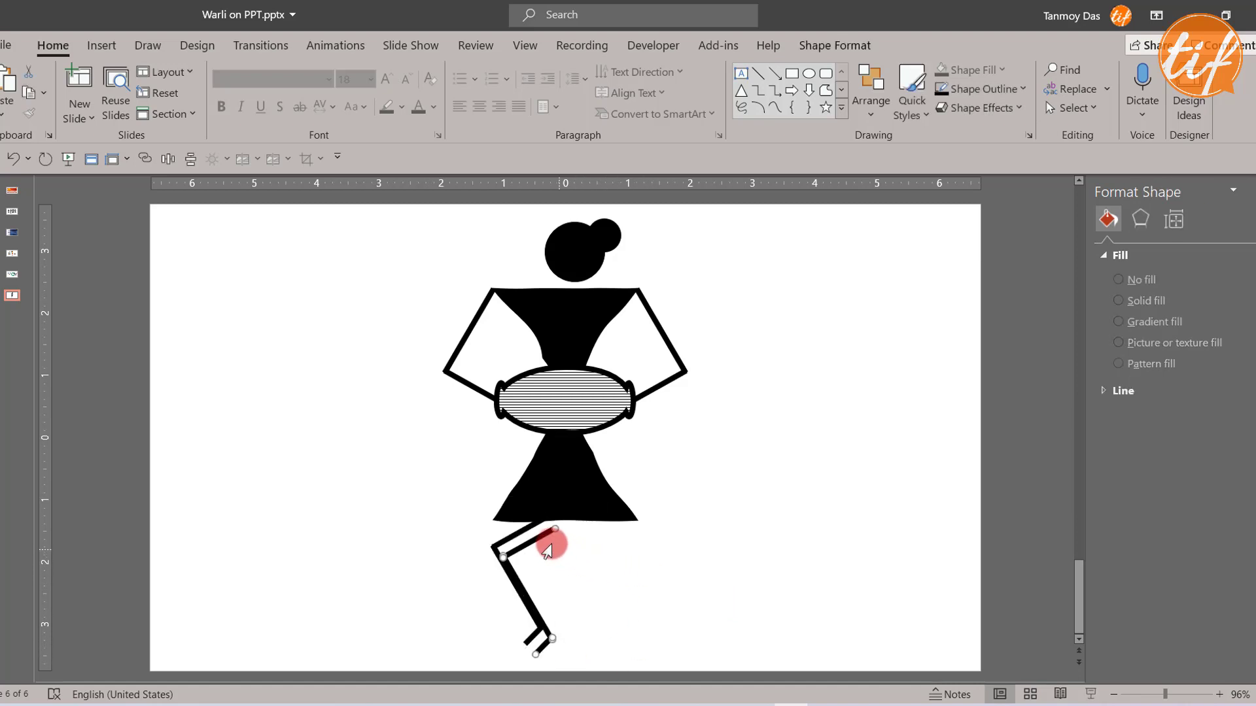
drag(536, 538, 593, 529)
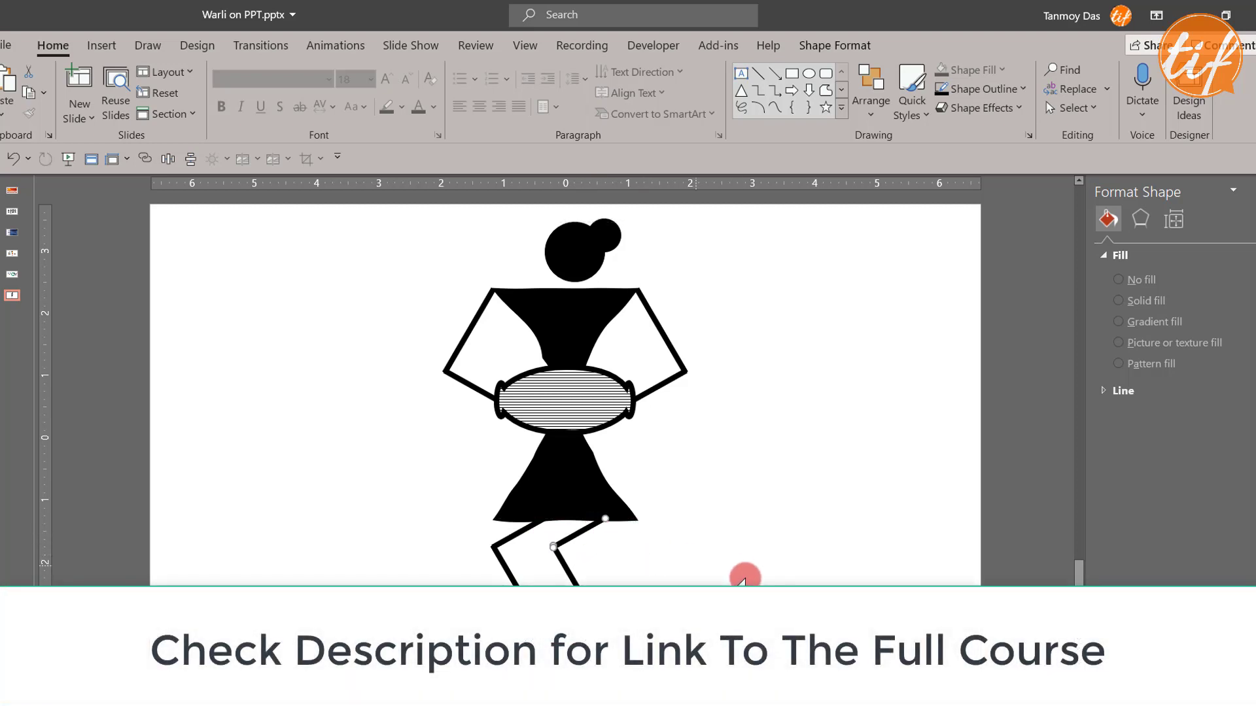
click(743, 581)
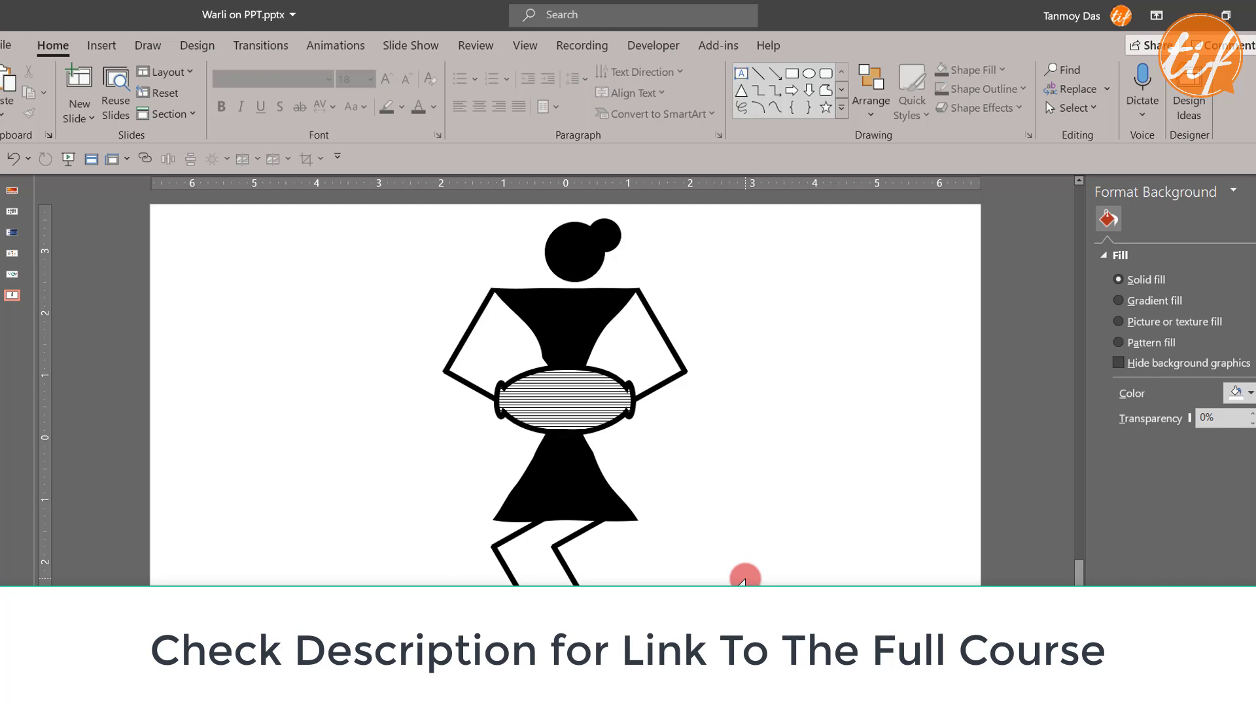
Group the second leg's lines, rotate the group counterclockwise so the shin kicks outward, and reattach its thigh to the skirt's hem
drag(678, 494, 542, 587)
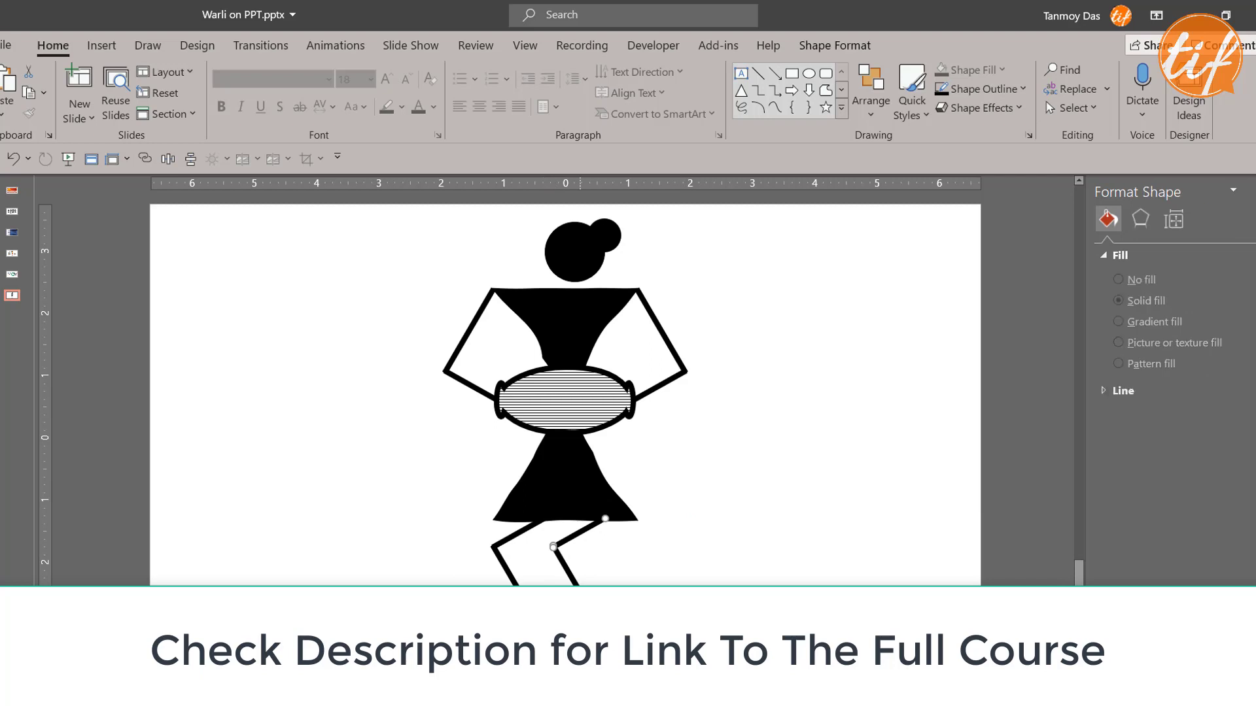
key(ctrl+g)
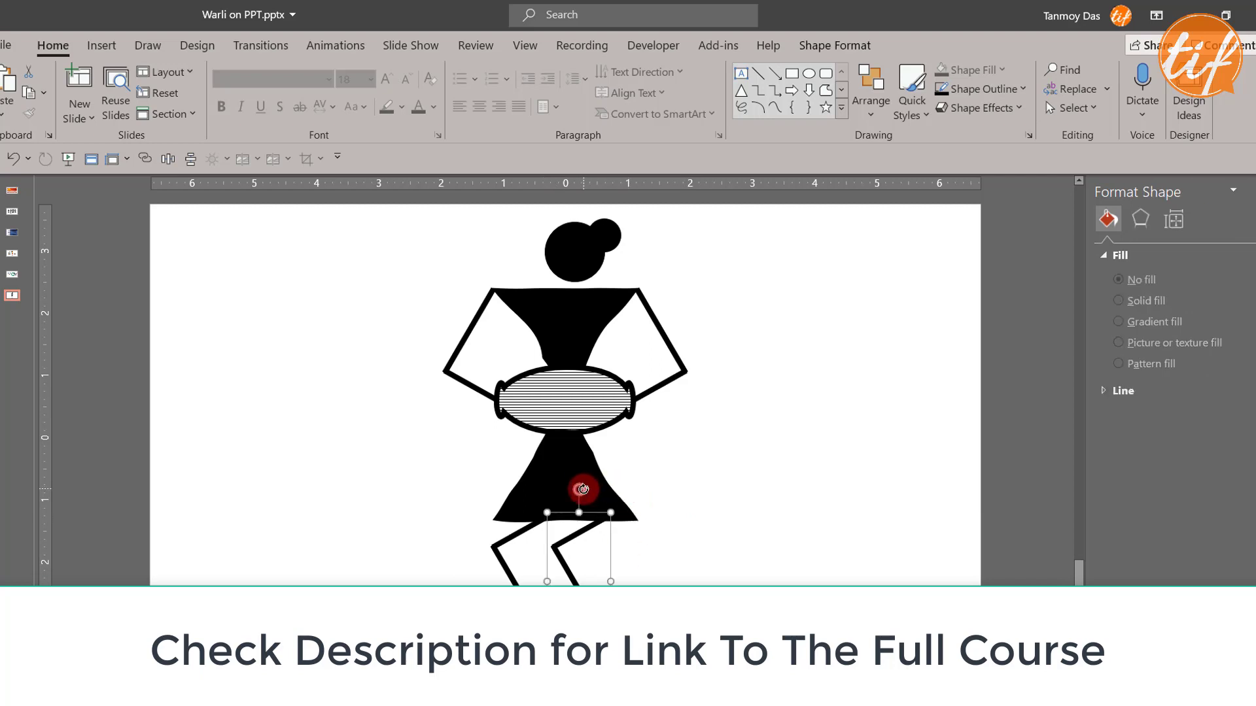
drag(582, 489, 588, 550)
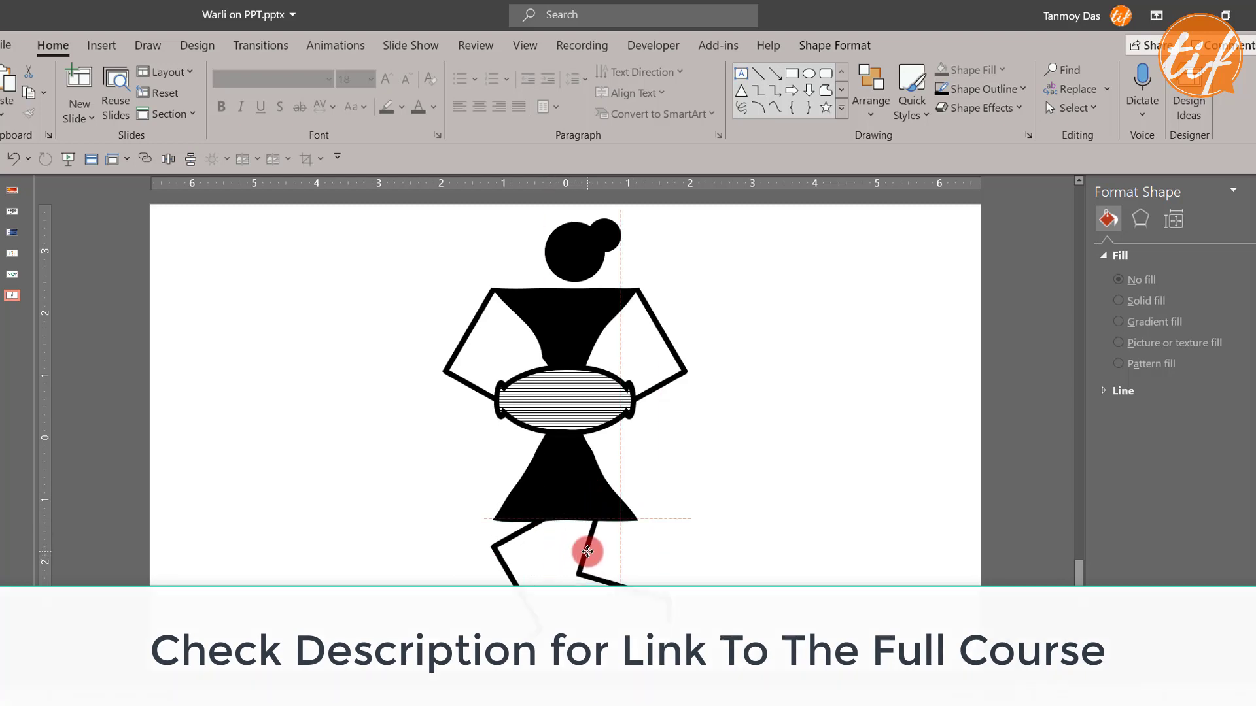
click(760, 543)
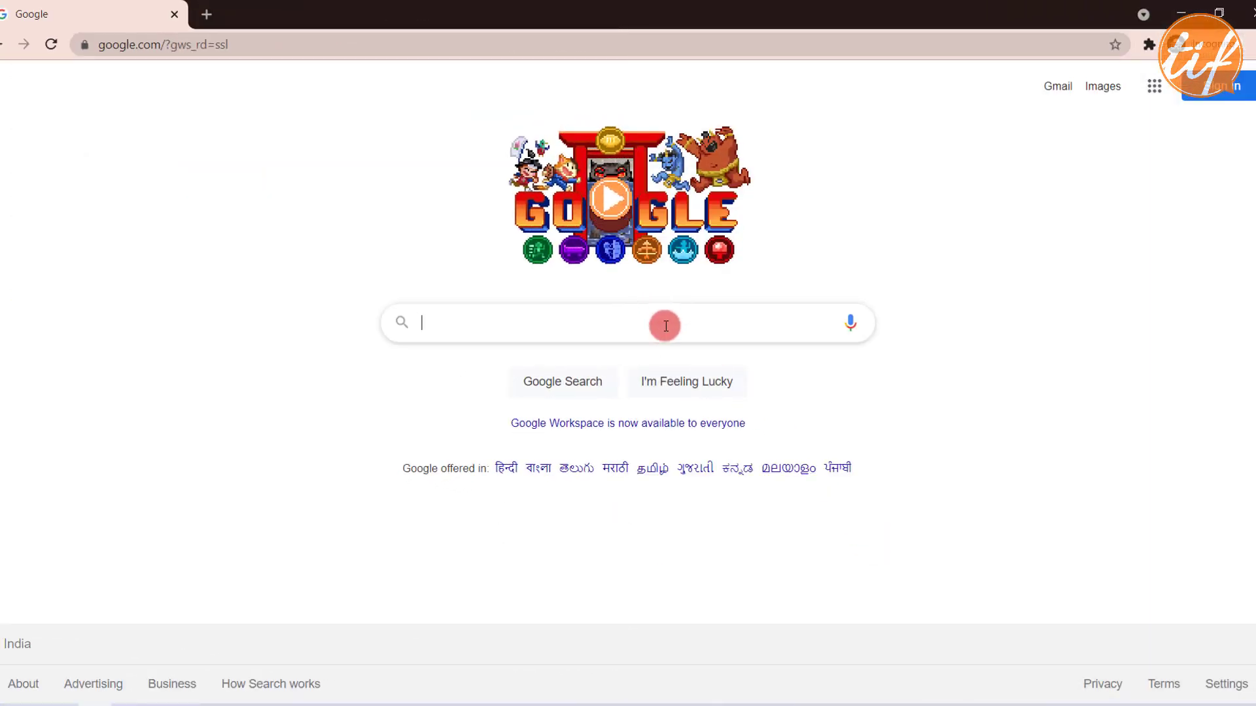
Switch to the web browser and search Google for "warli art ideas", showing the image results
text(li art )
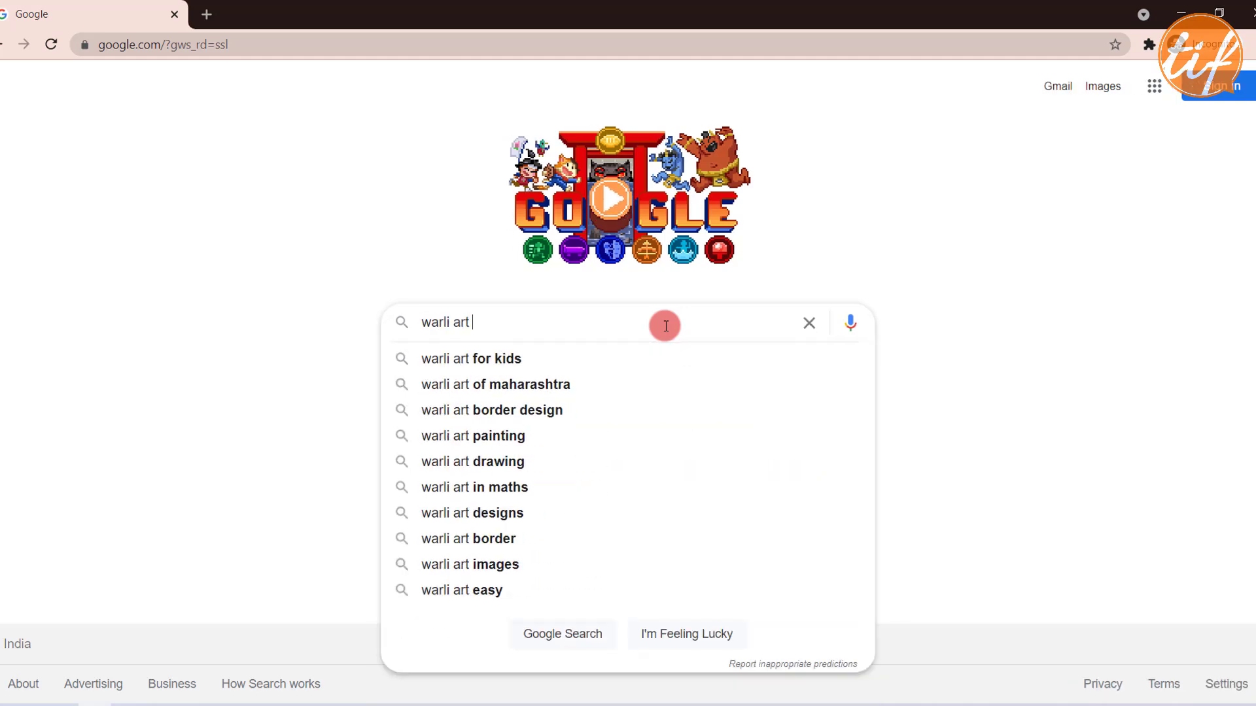
text(ideas)
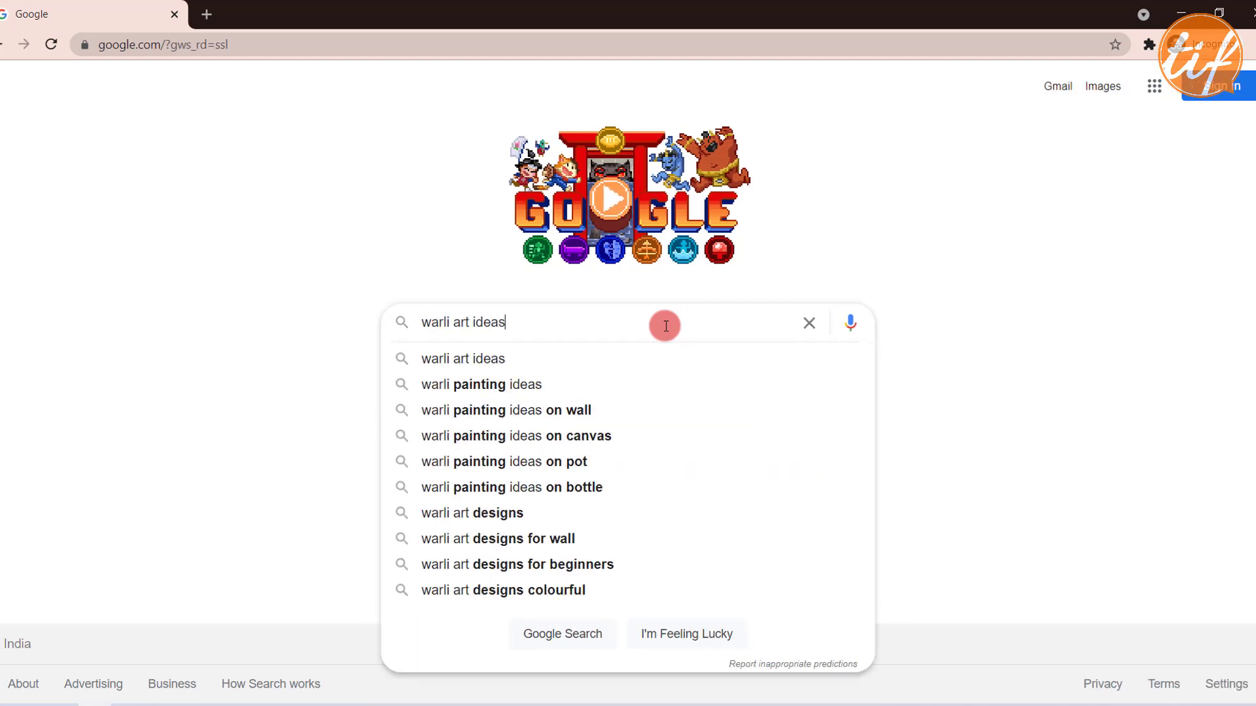
key(Return)
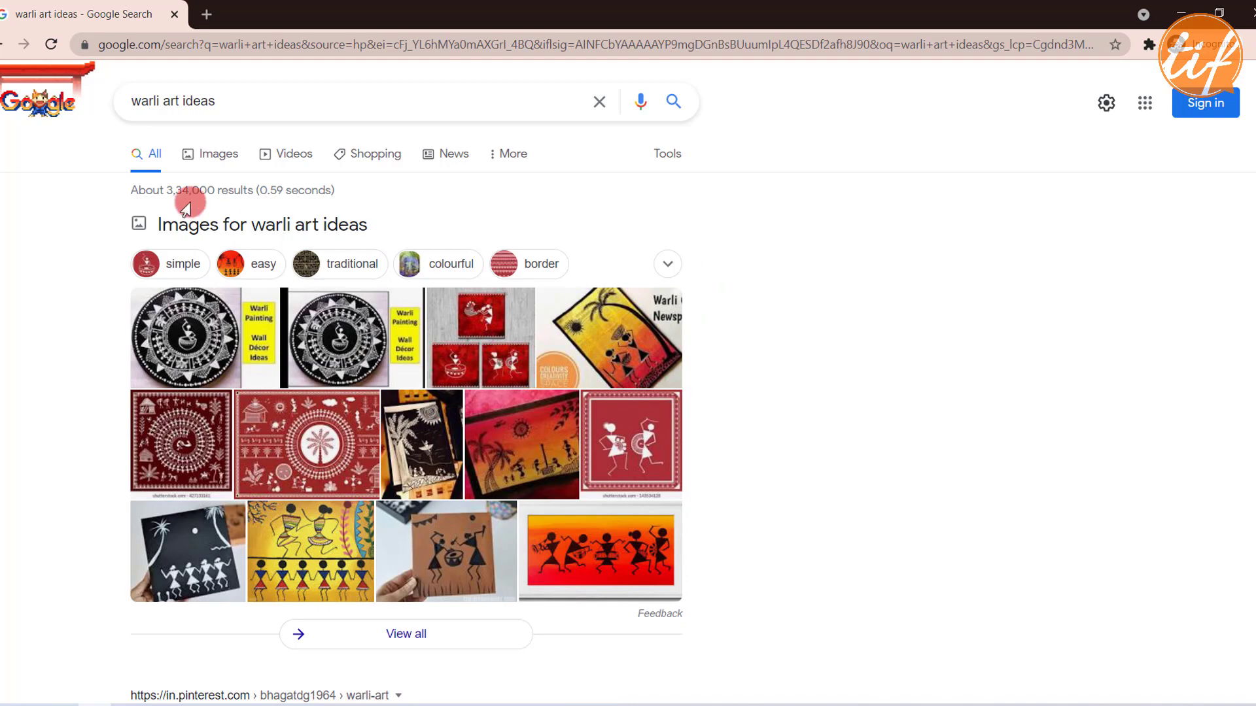
click(204, 151)
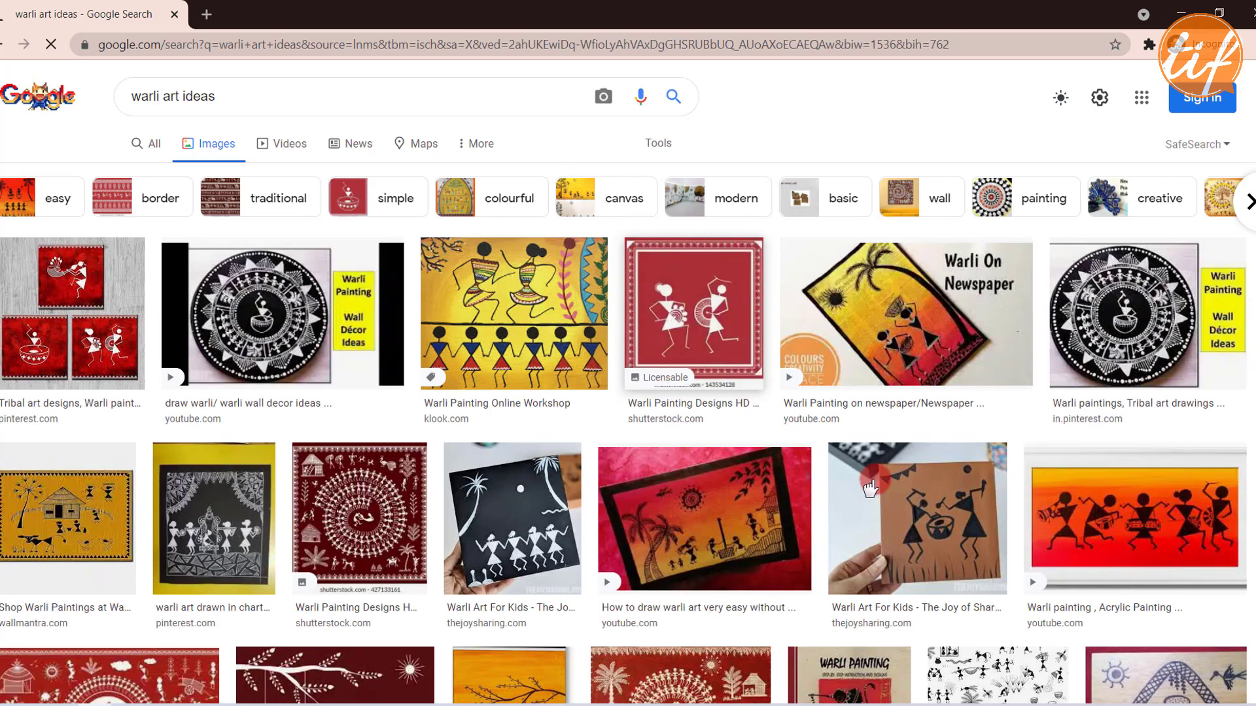
Browse the Warli art image results for figure, border and scene ideas to use in further drawings
scroll(823, 502, down, 3)
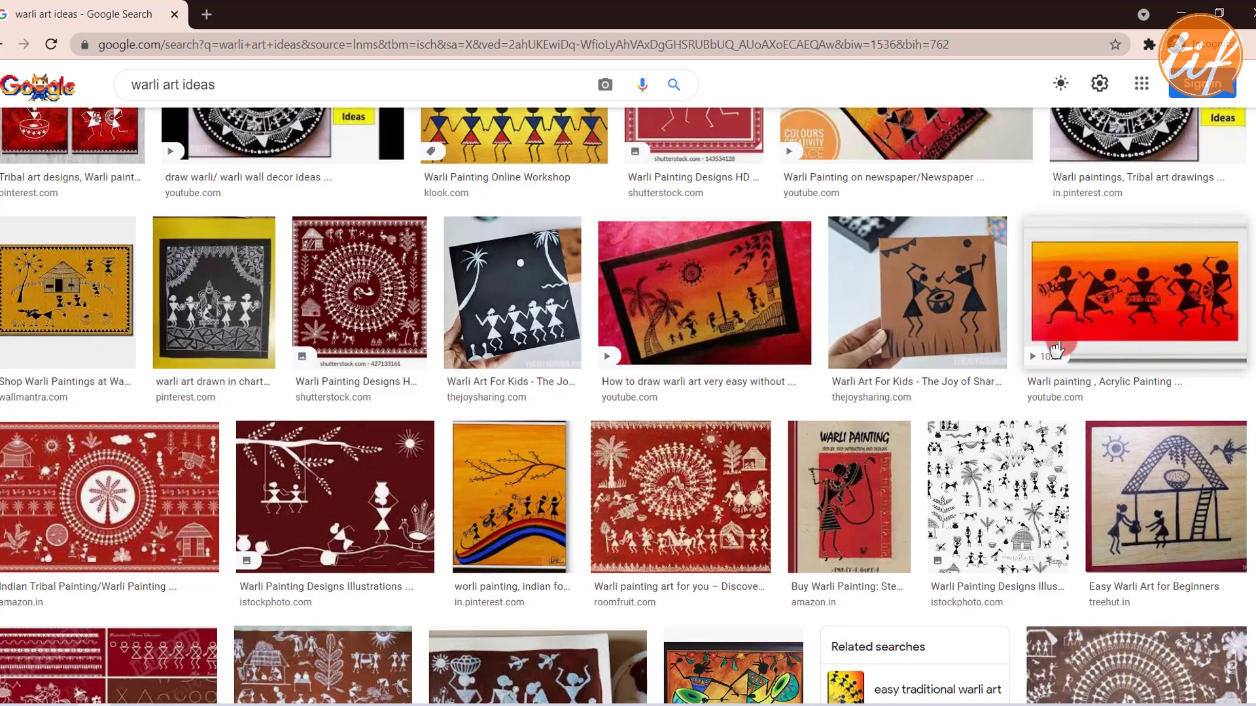
scroll(1057, 351, down, 2)
scroll(668, 508, down, 2)
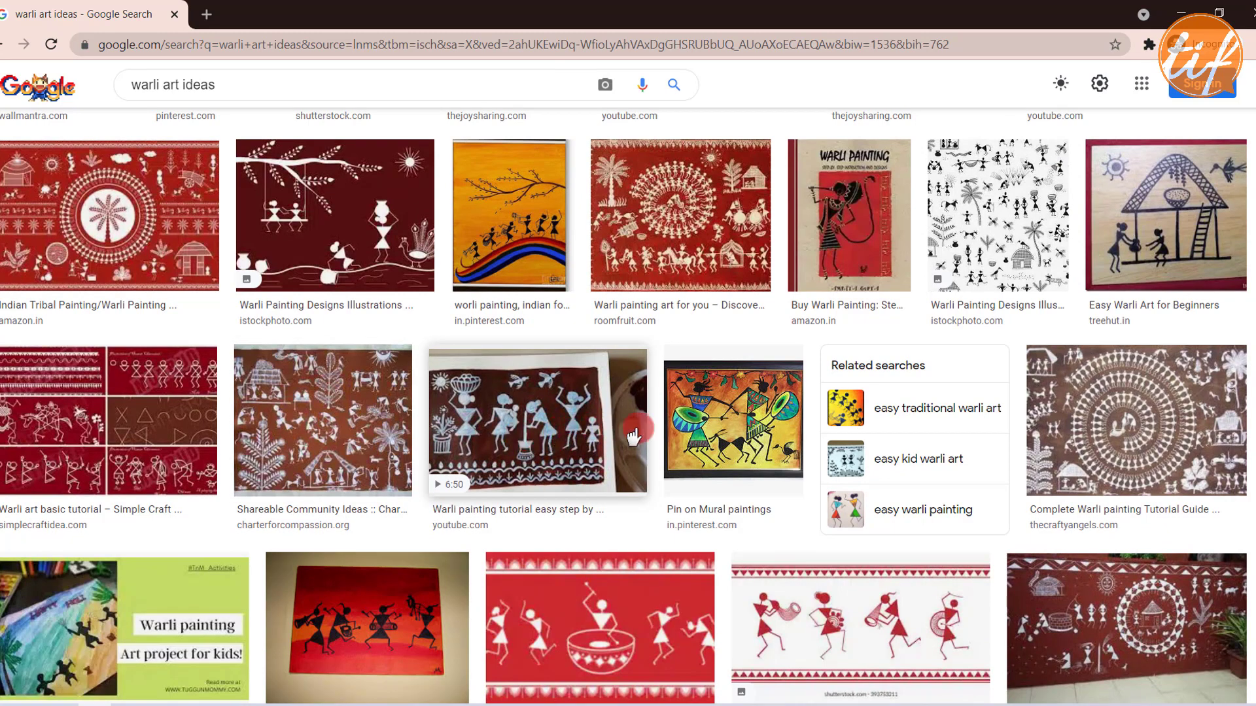
scroll(785, 458, down, 2)
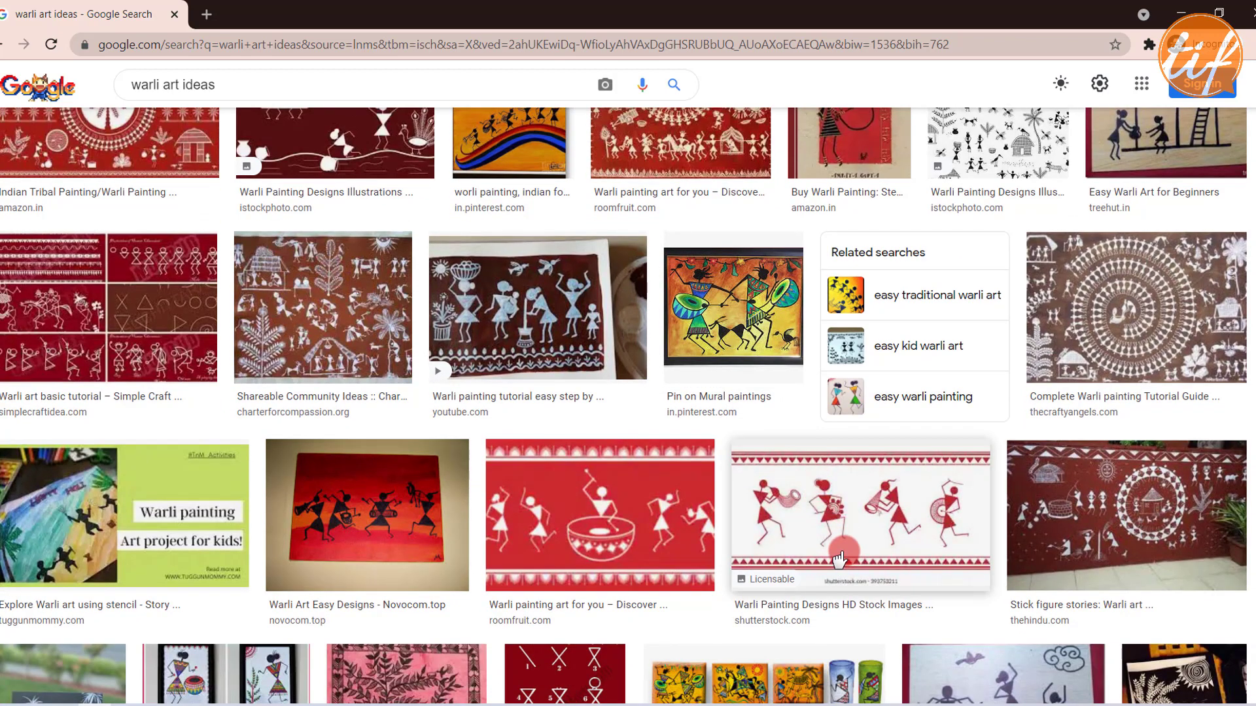
scroll(503, 497, down, 2)
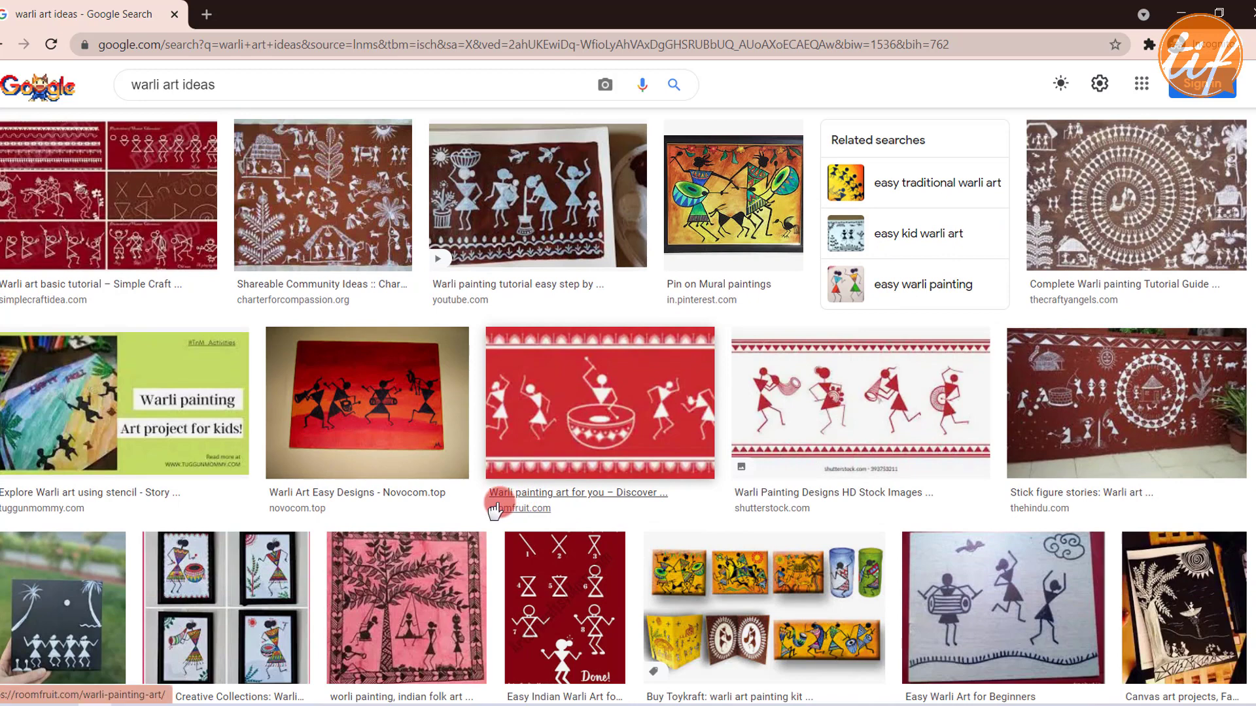
scroll(495, 513, down, 1)
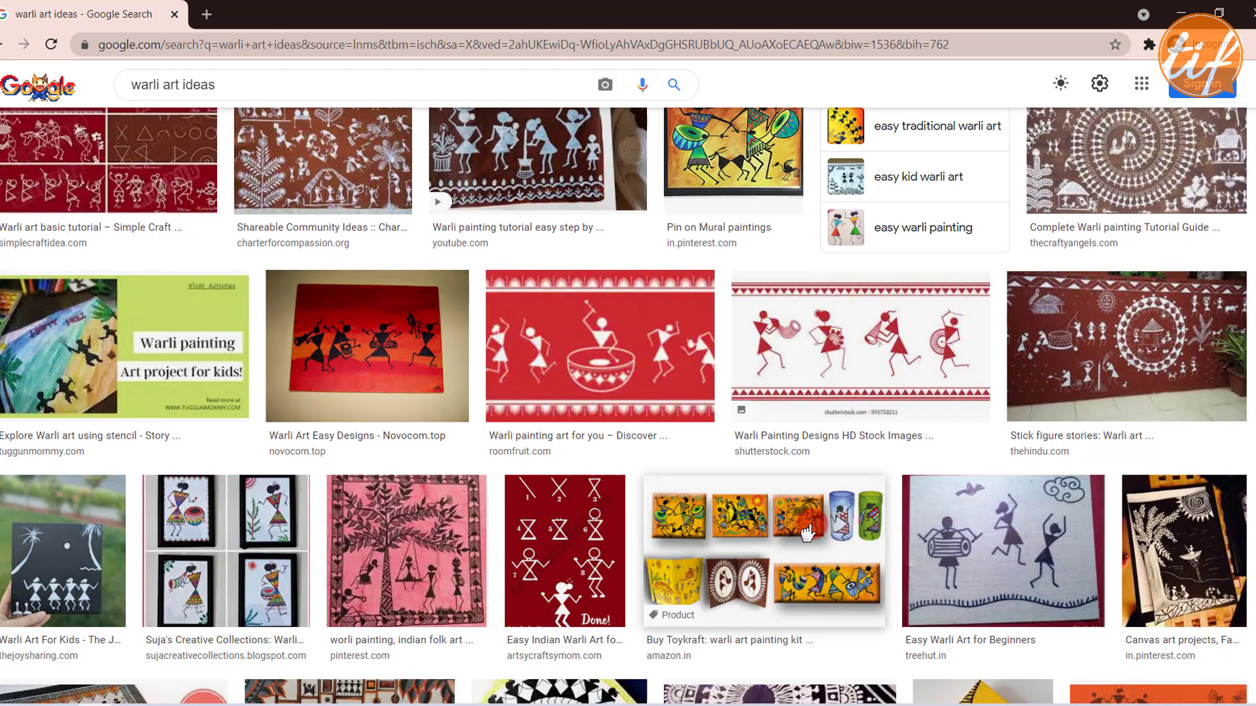
scroll(794, 536, down, 2)
scroll(739, 517, down, 4)
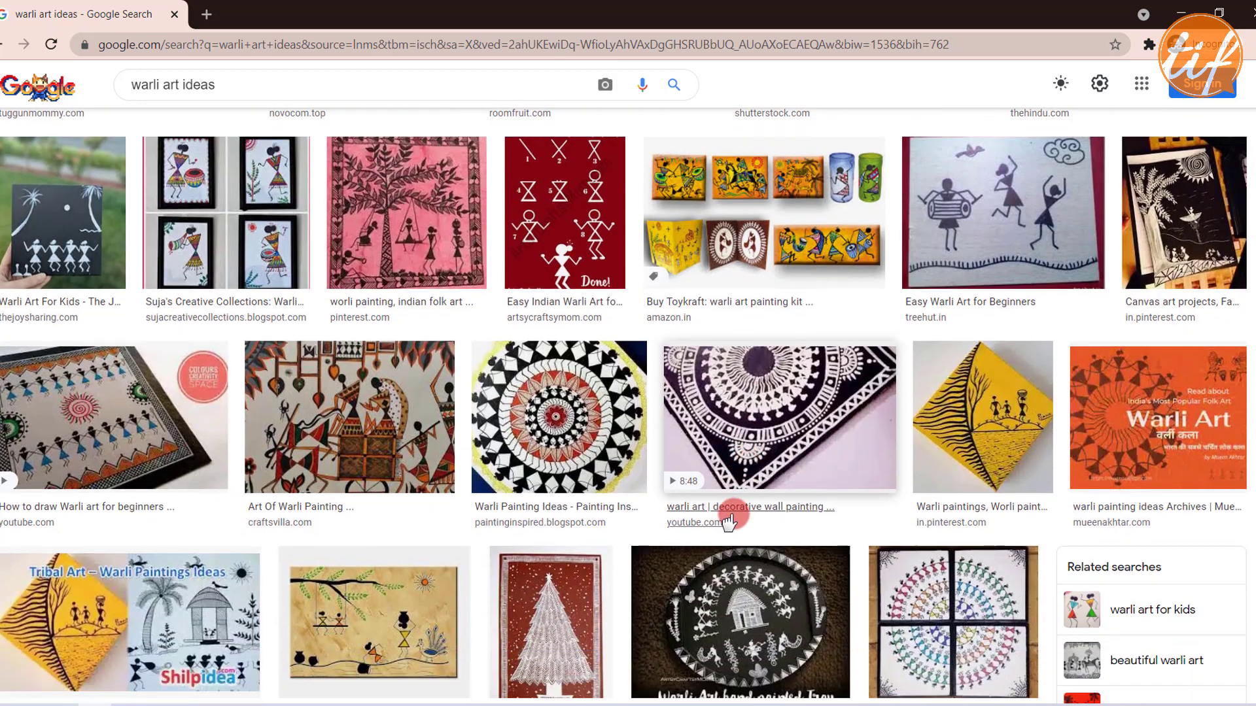
Look through more of the Warli art image results for border designs, circular dance patterns, village scenes and drummer figures
scroll(687, 503, down, 1)
scroll(739, 556, down, 3)
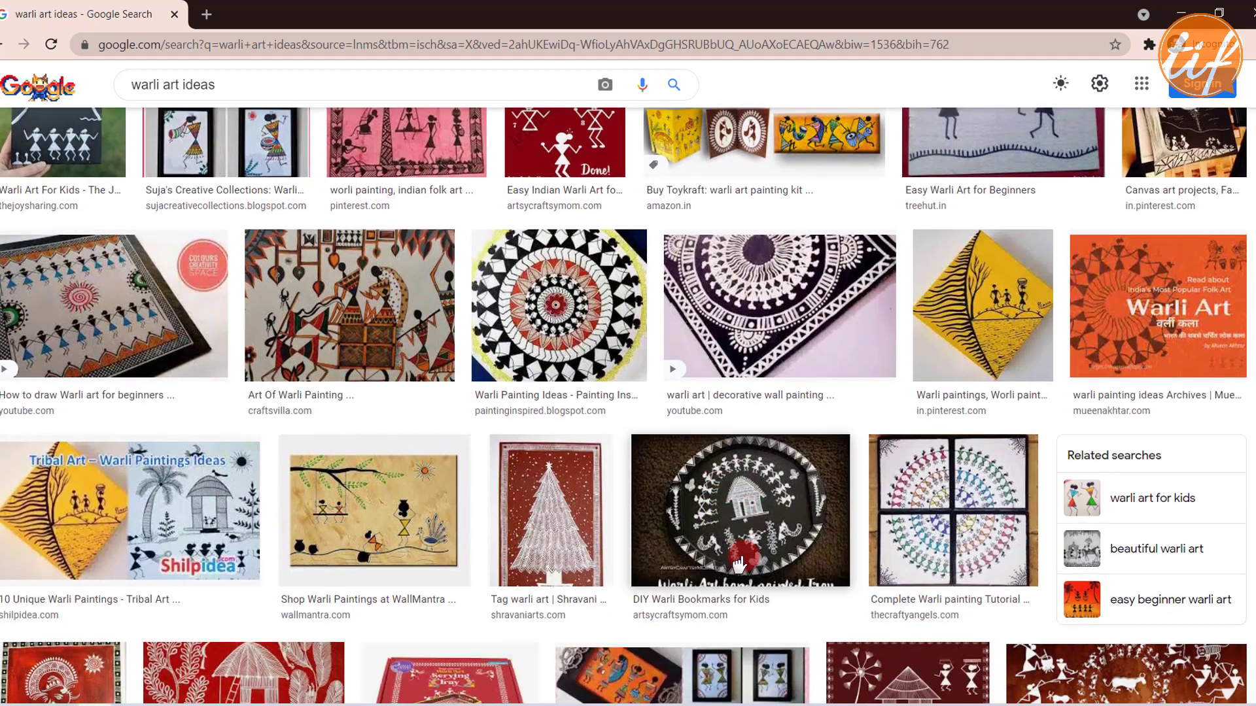
scroll(1079, 536, down, 3)
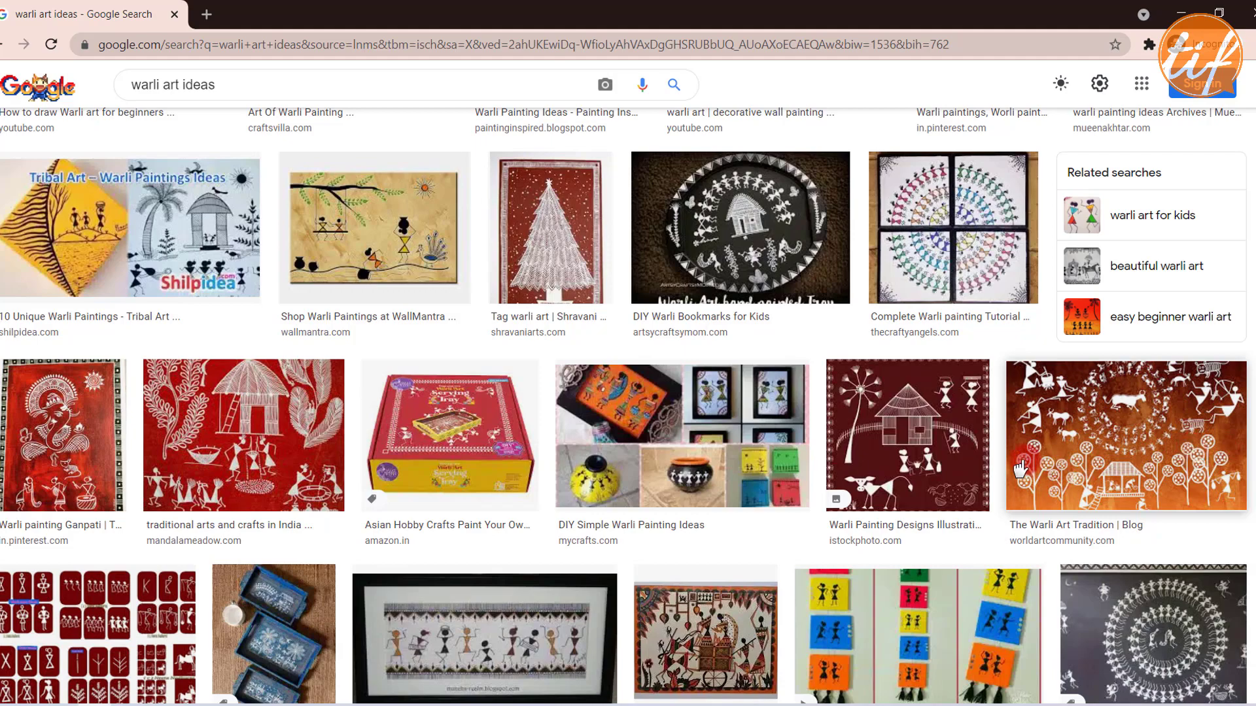
scroll(1020, 468, down, 4)
scroll(1020, 467, down, 6)
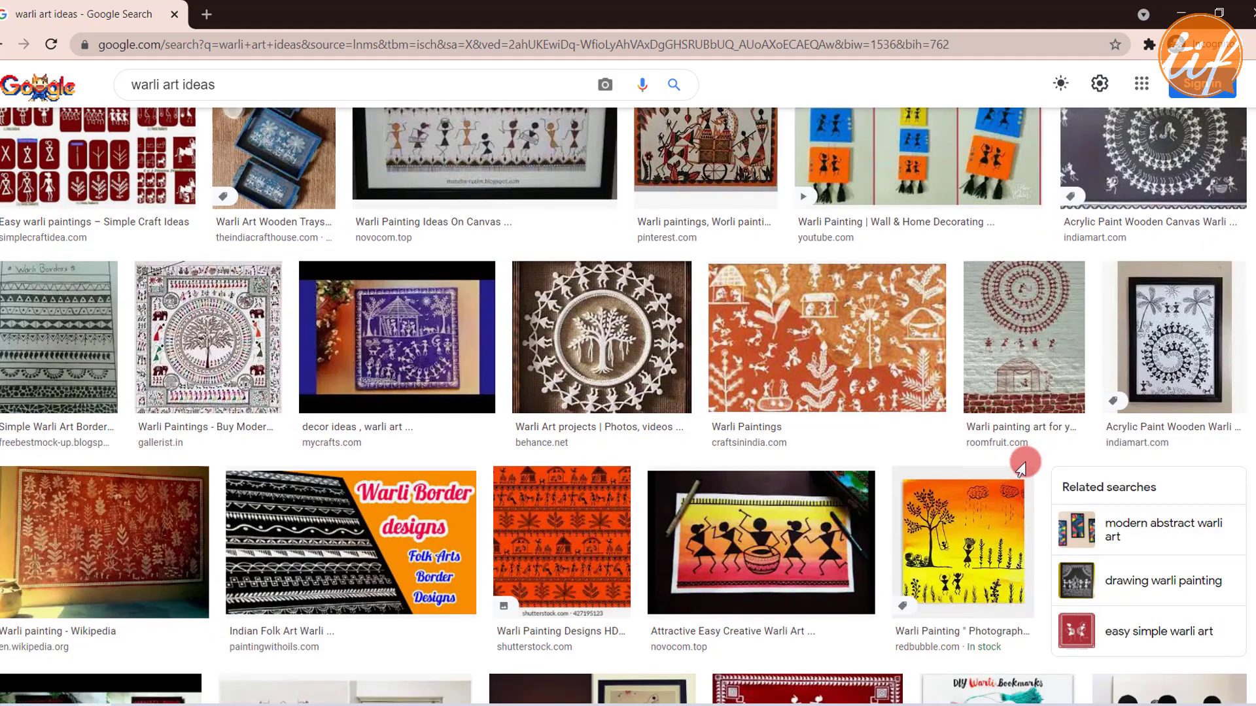
scroll(1025, 468, down, 5)
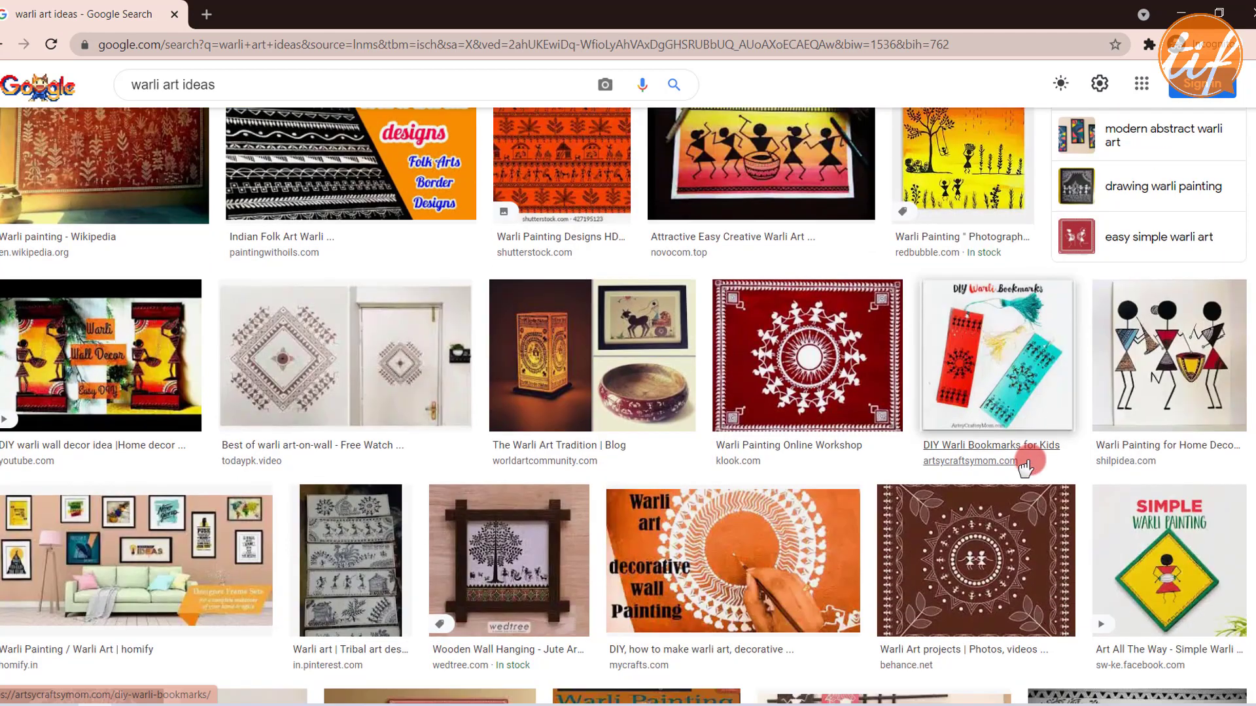
scroll(1025, 469, down, 3)
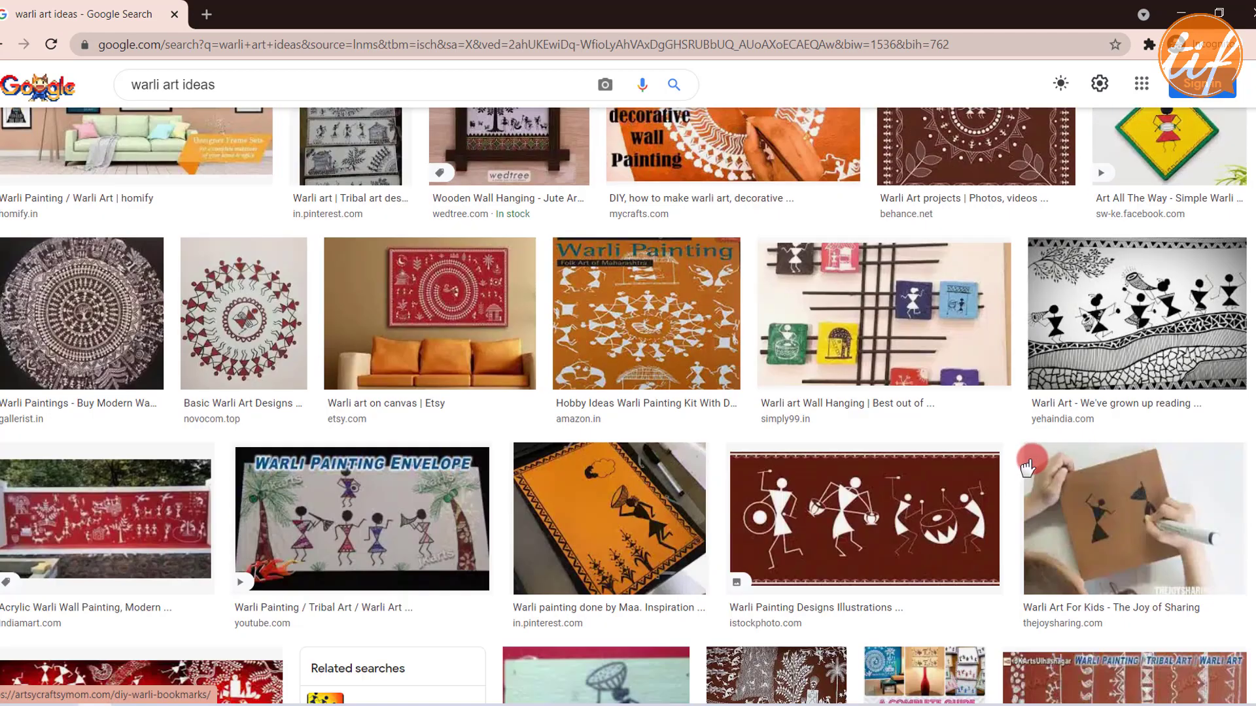
scroll(1028, 467, up, 8)
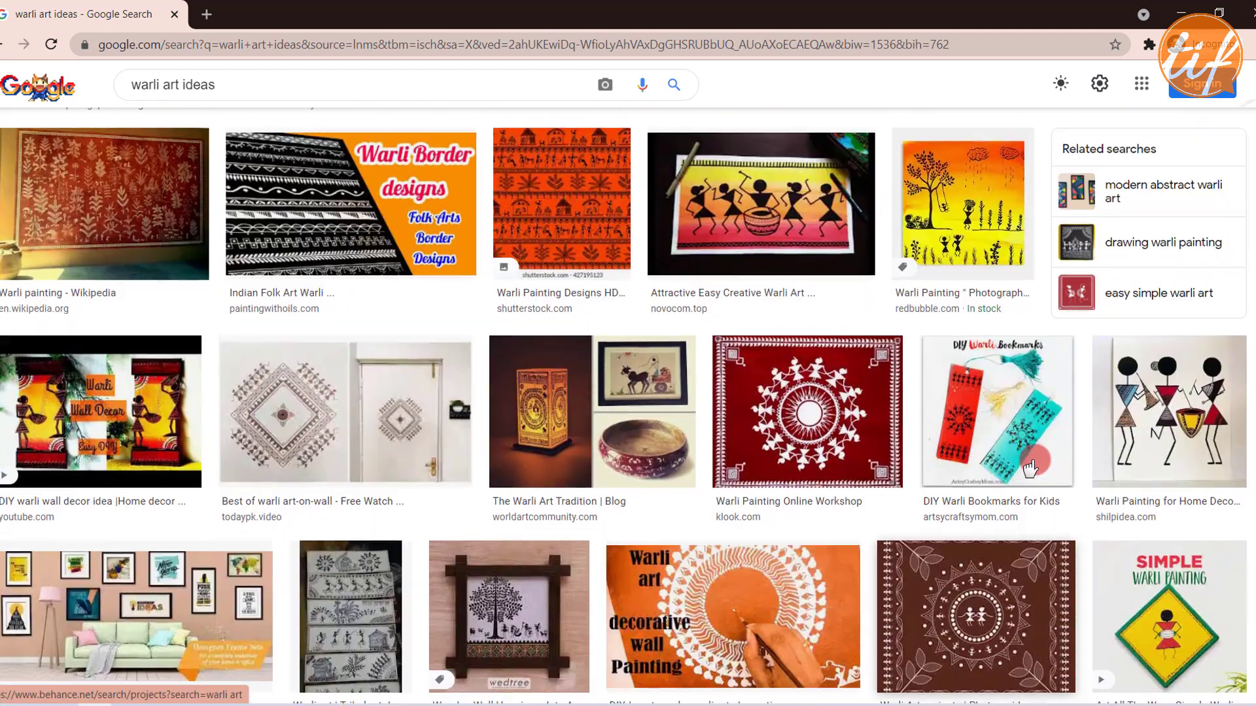
scroll(1032, 469, up, 5)
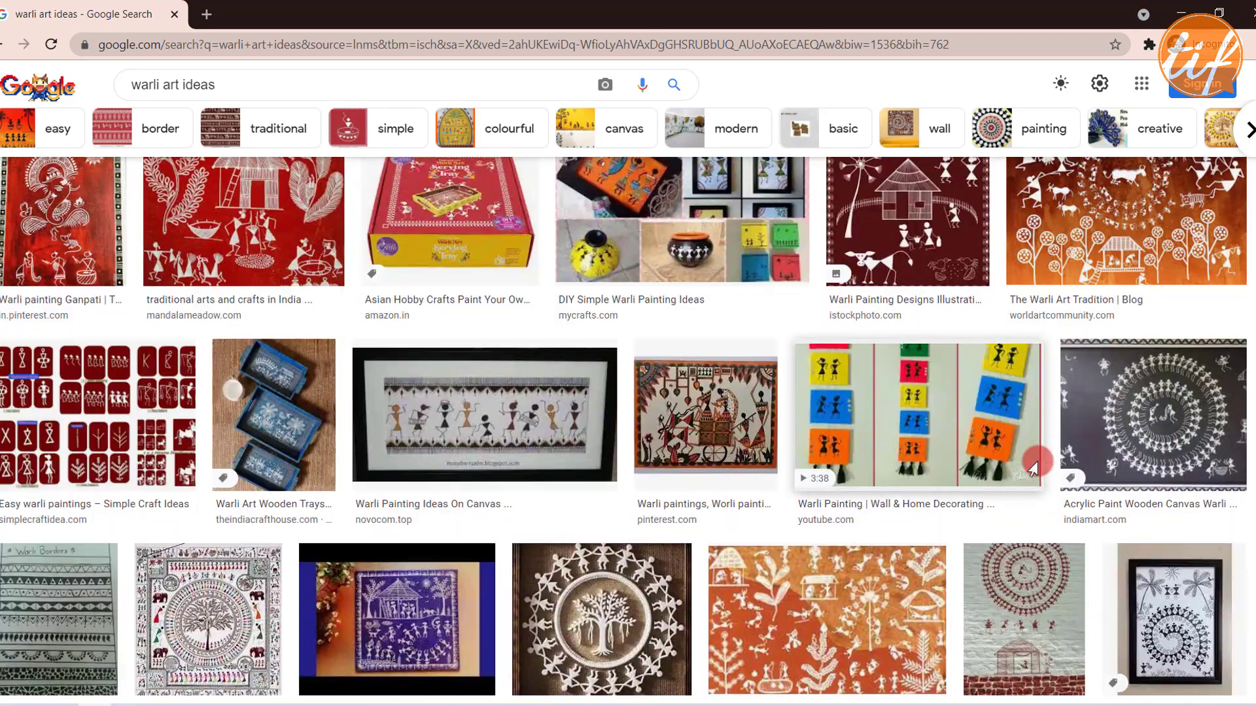